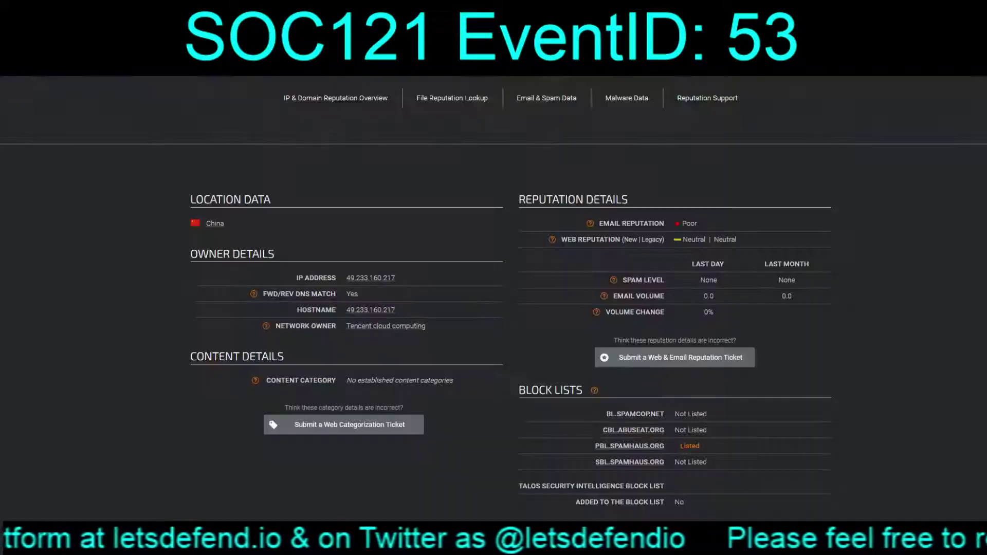
scroll(494, 284, "up", 1)
triple_click(337, 101)
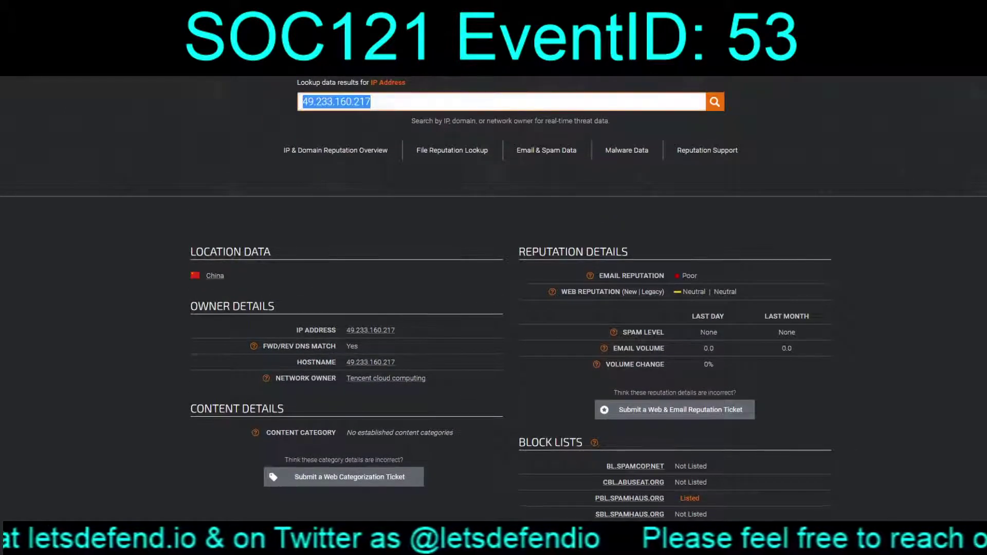
type("172.16.17.")
key("BackSpace")
key("BackSpace")
key("BackSpace")
key("BackSpace")
key("BackSpace")
key("BackSpace")
key("BackSpace")
key("BackSpace")
key("BackSpace")
key("BackSpace")
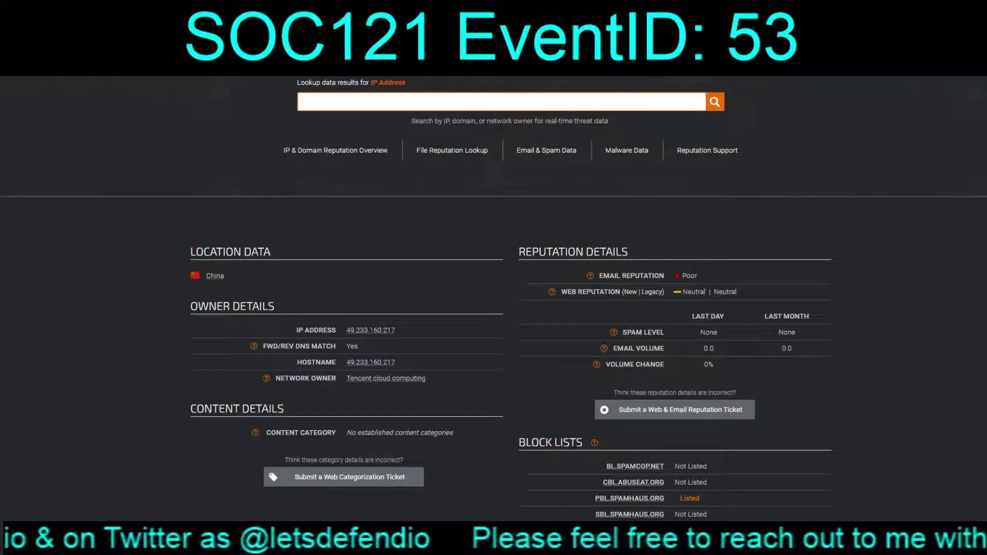
- In LetsDefend Endpoint Security, examine the process list, network connections, command history and browser history of the host at 172.16.17.5
key("ctrl+Tab")
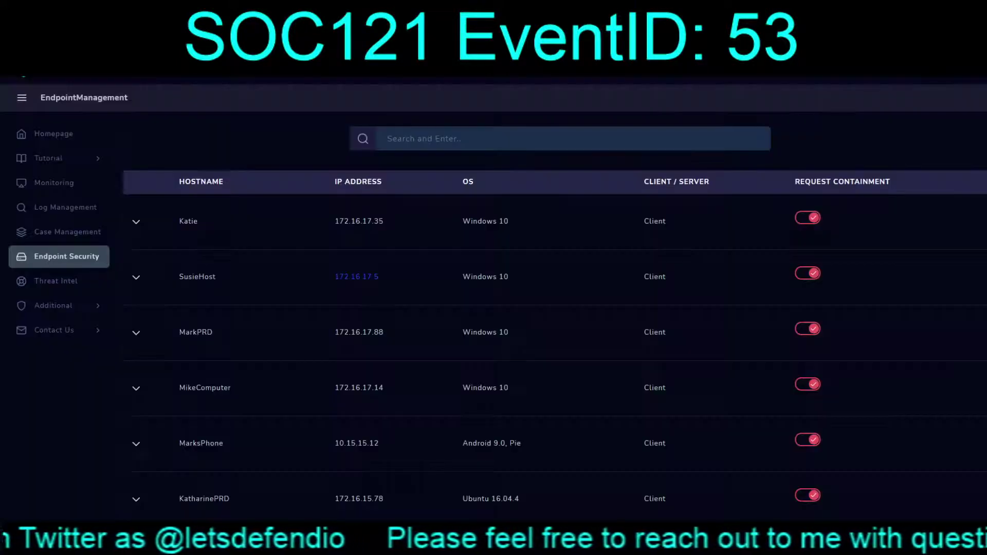
left_click(356, 277)
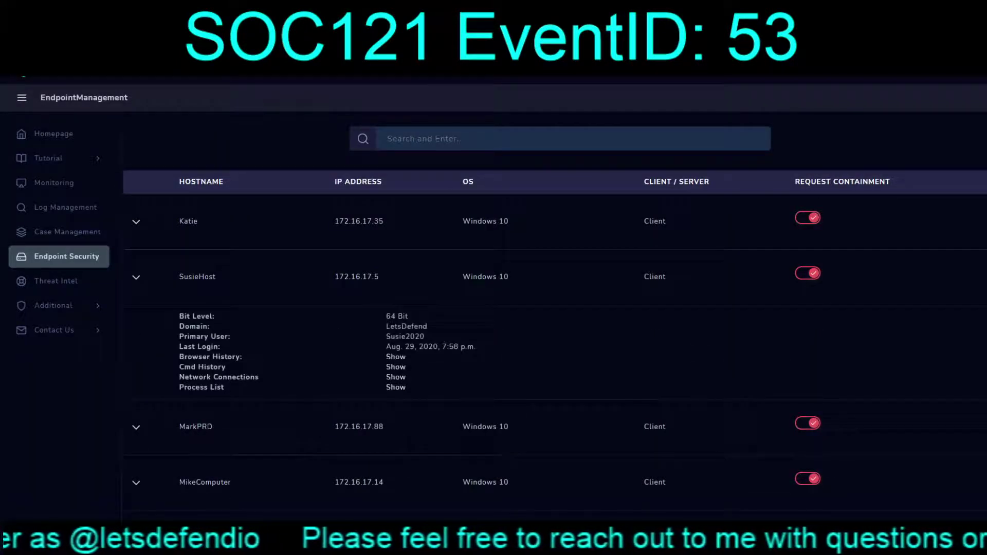
left_click(395, 387)
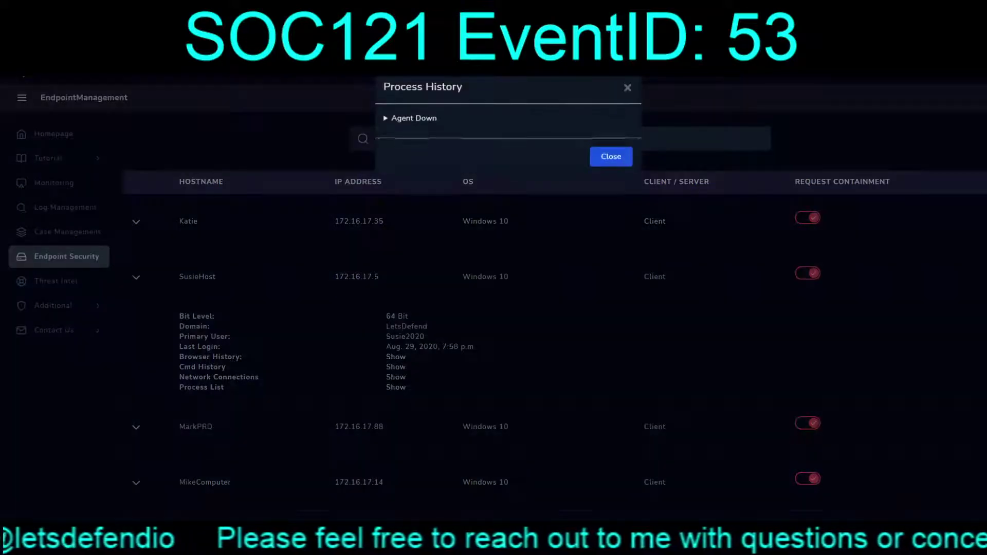
left_click(610, 156)
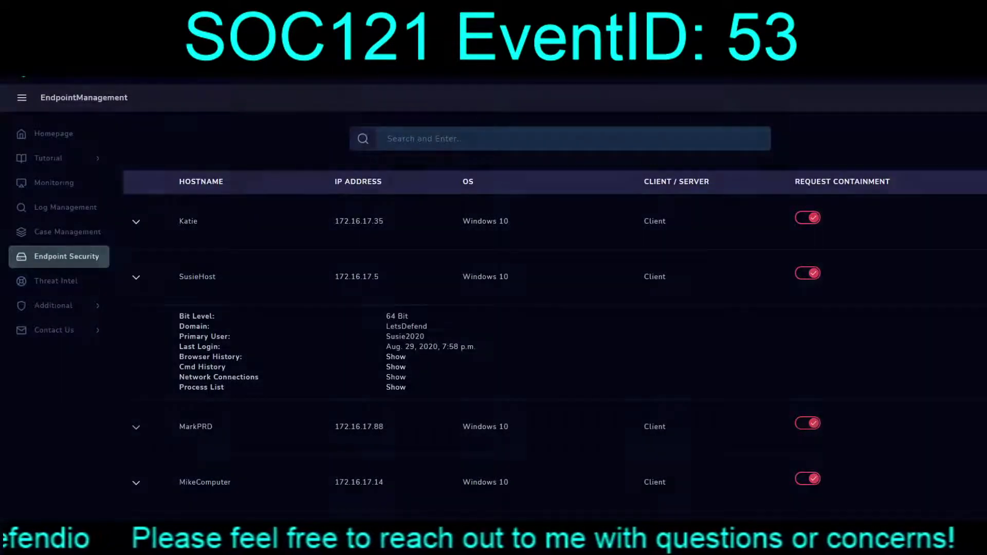
left_click(396, 377)
left_click(611, 157)
left_click(395, 367)
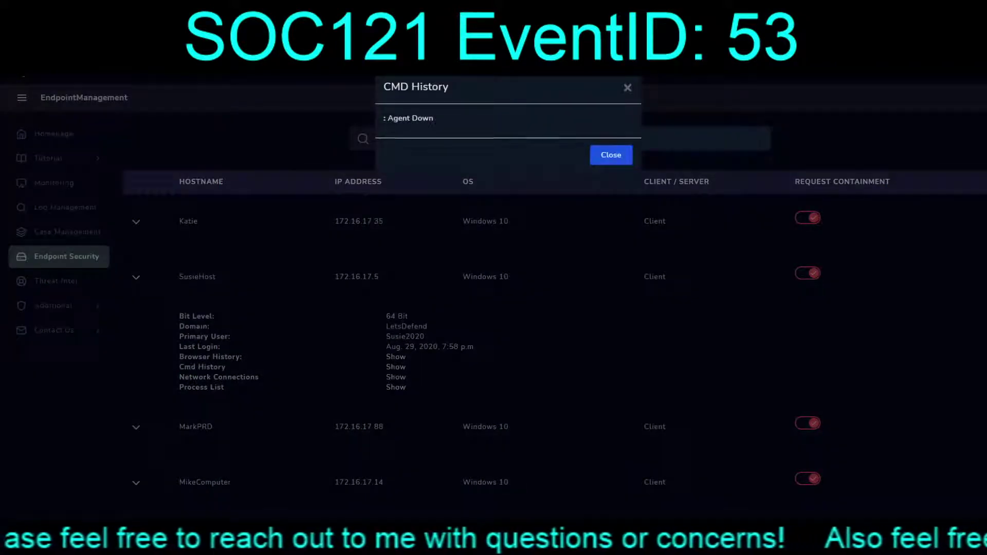
left_click(611, 155)
left_click(396, 356)
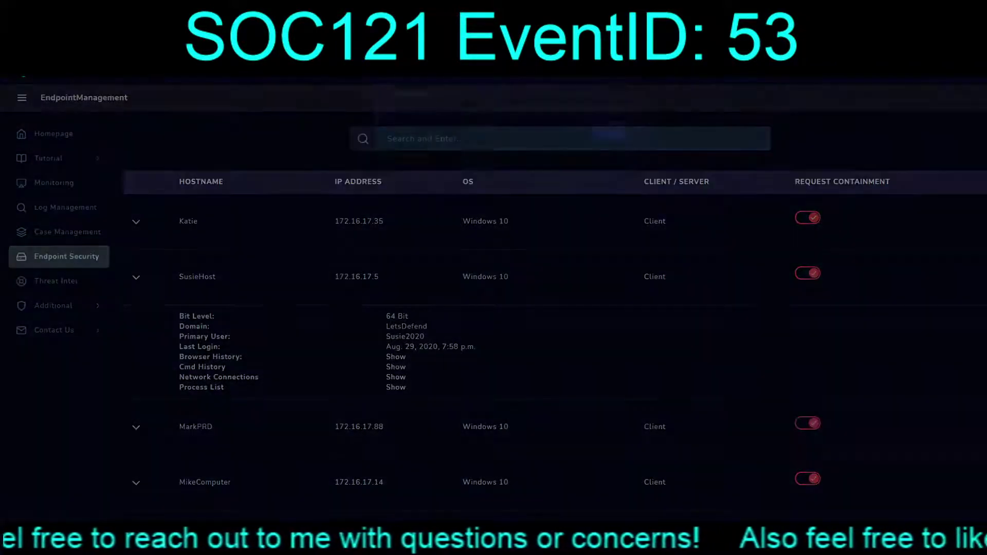
left_click(611, 156)
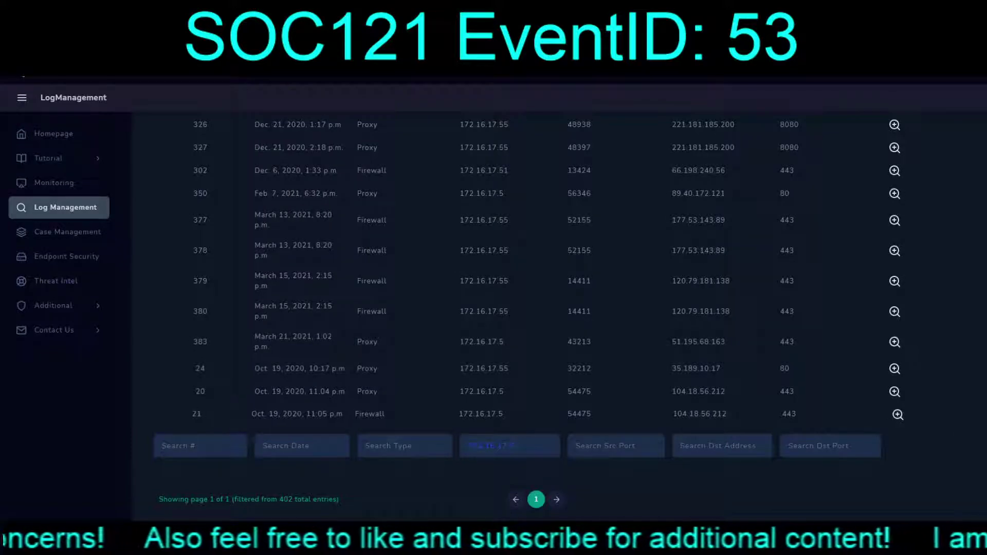
- In LetsDefend Log Management, open the Feb. 7, 2021 proxy log entry for the connection from 172.16.17.5 to 89.40.172.121
scroll(514, 401, "up", 4)
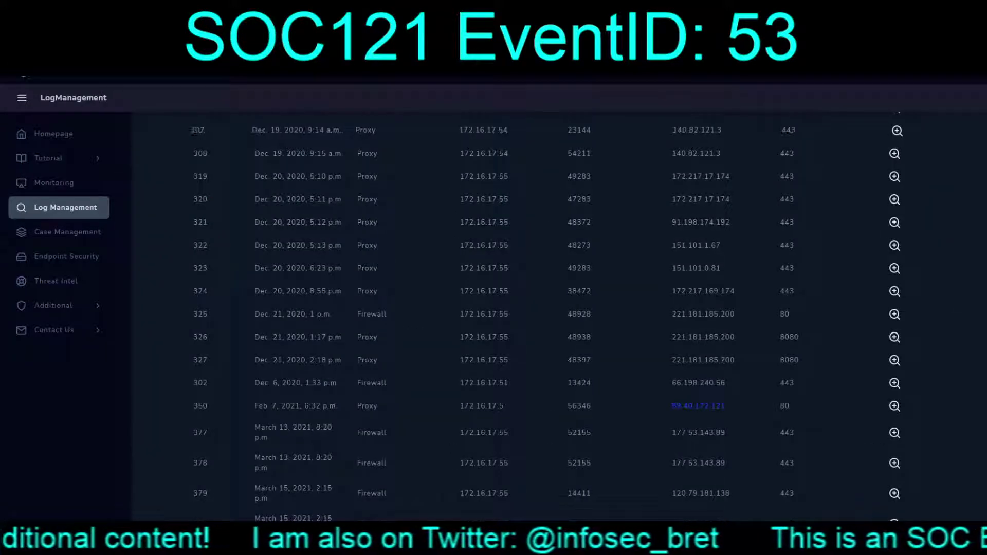
left_click(895, 383)
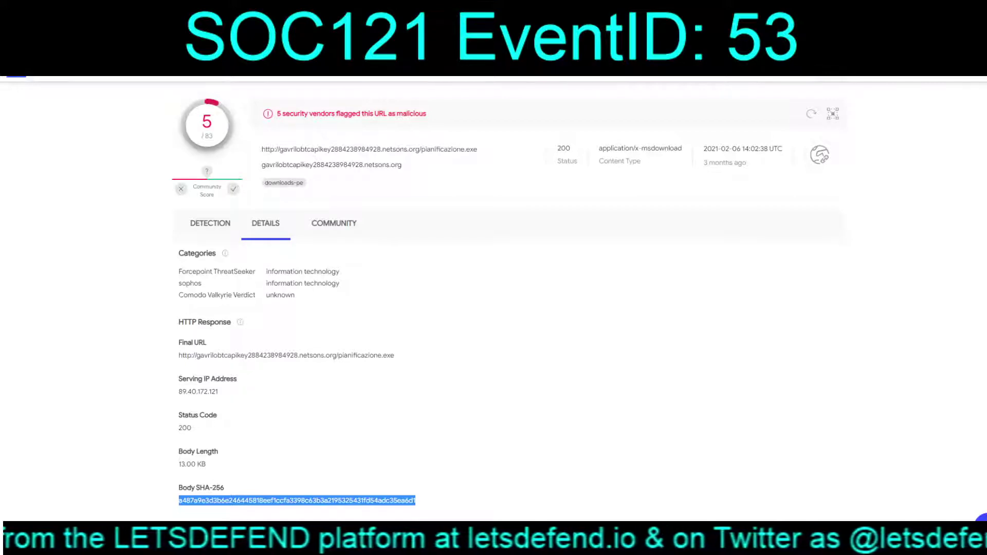
- In VirusTotal, examine the vendor verdicts and the details of the pianificazione.exe download URL
left_click(210, 224)
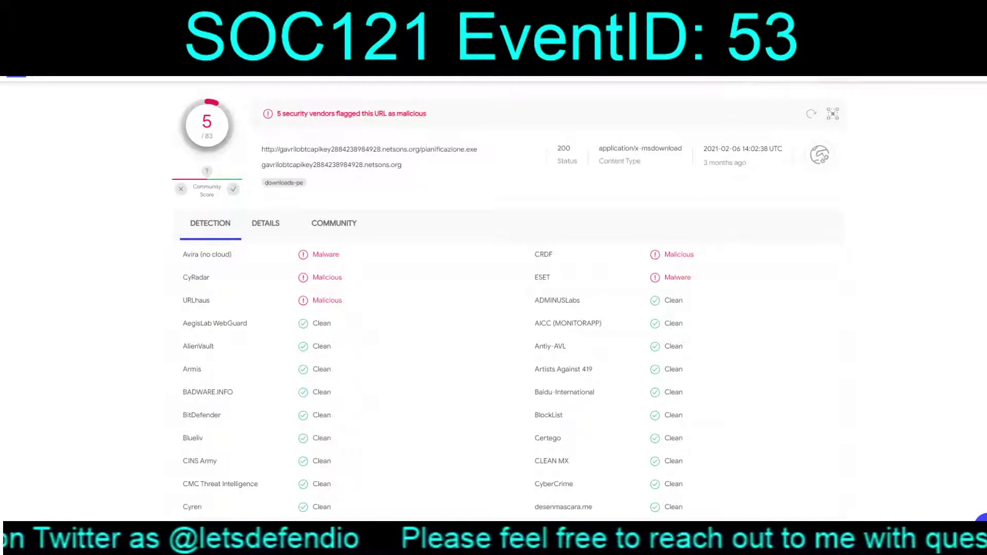
left_click_drag(342, 301, 312, 223)
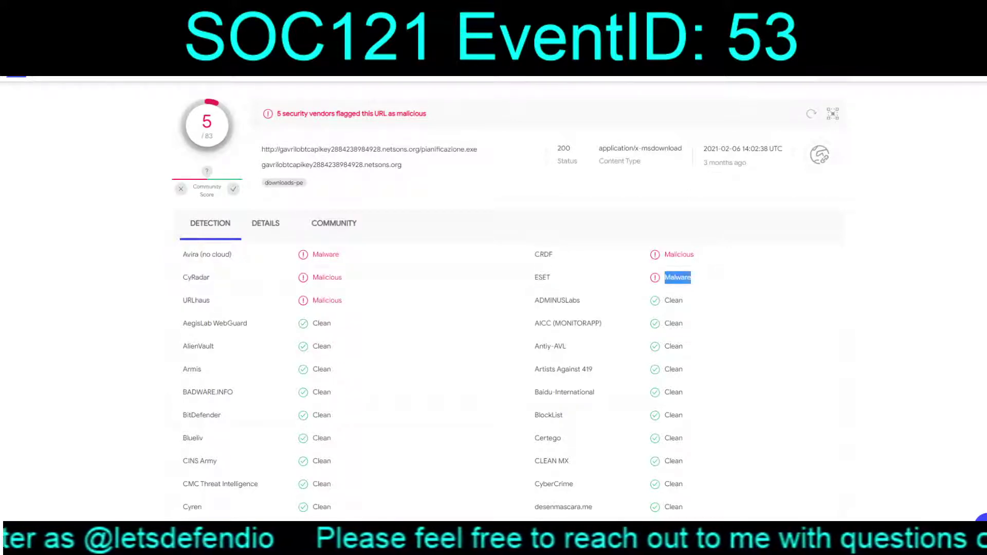
left_click(265, 223)
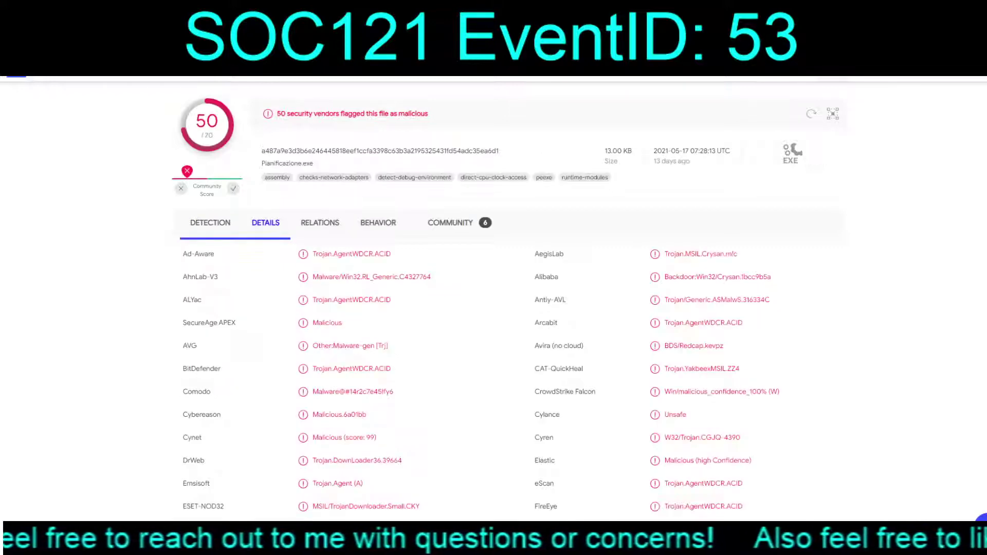
- Review the vendor detections in the VirusTotal file report for Pianificazione.exe
double_click(287, 164)
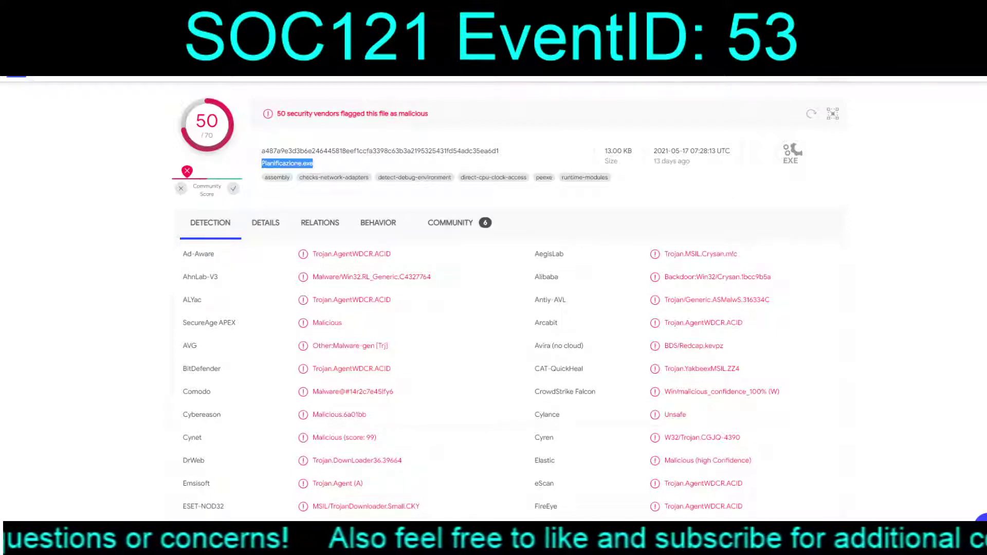
scroll(493, 298, "down", 6)
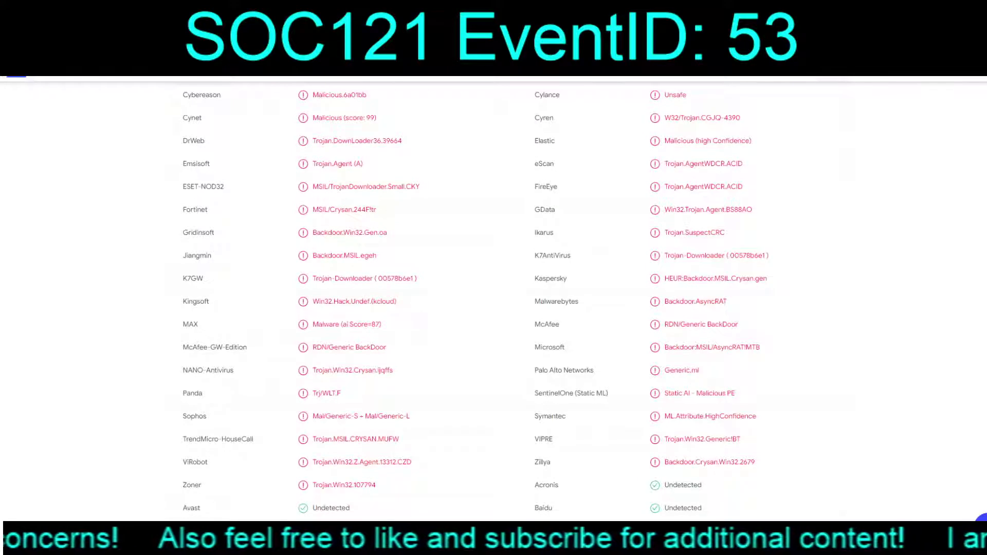
scroll(655, 485, "up", 6)
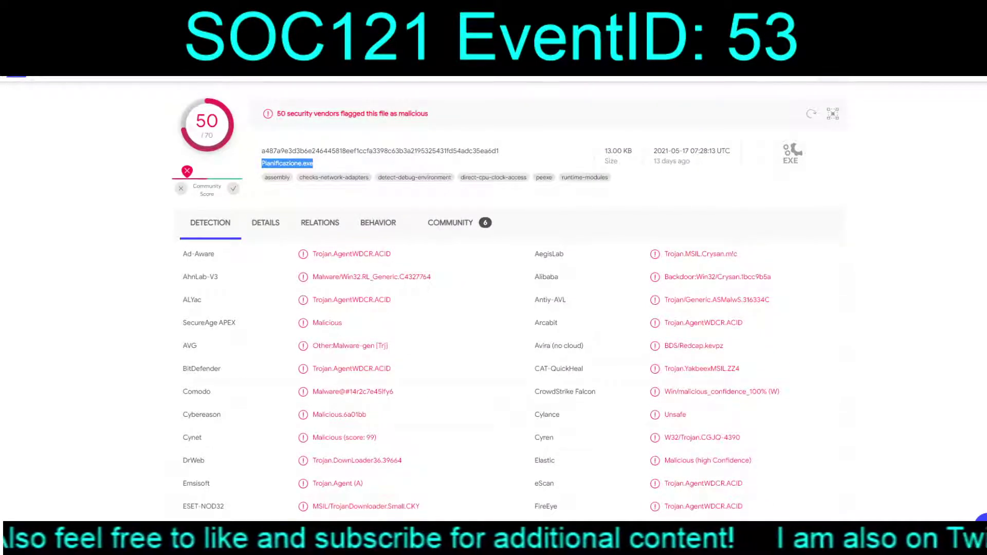
- Switch to the Hybrid Analysis report for pianificazione.exe and examine its risk assessment, malicious indicators and process tree, including the schtasks command
key("ctrl+Tab")
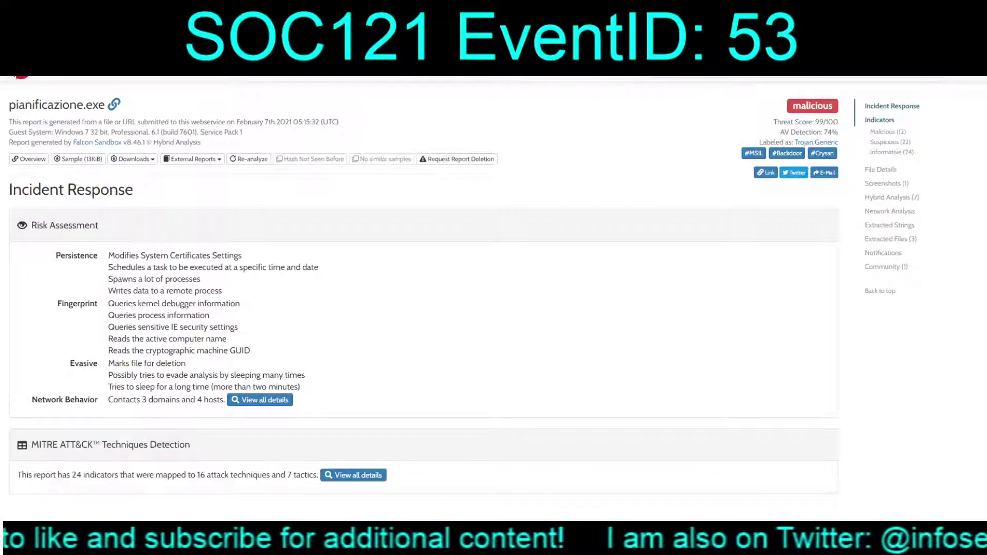
key("ctrl+Tab")
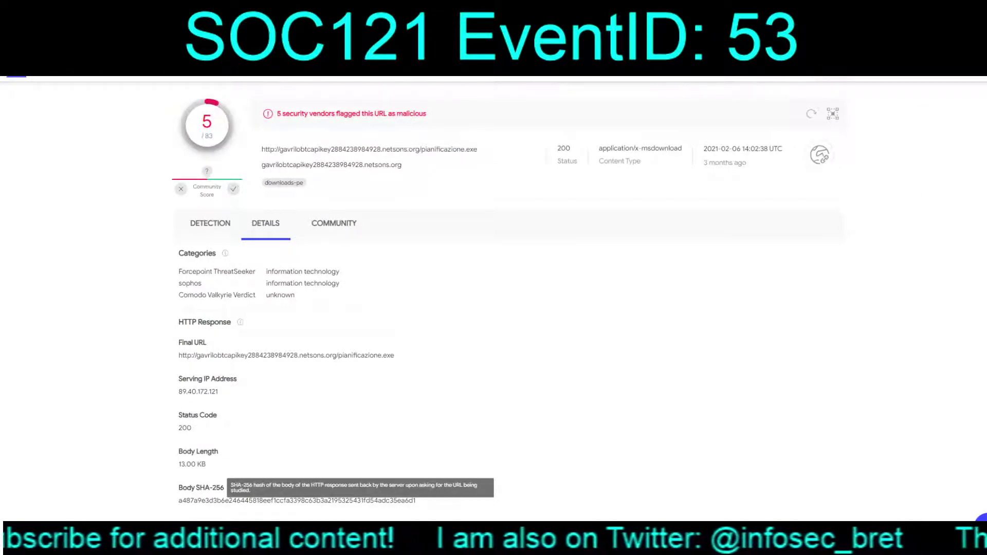
key("ctrl+shift+Tab")
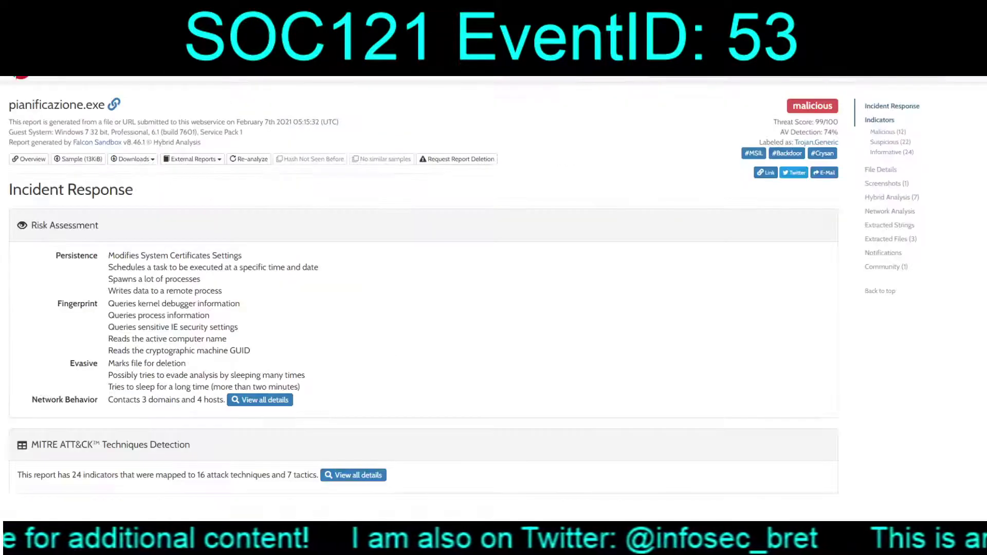
scroll(424, 288, "down", 5)
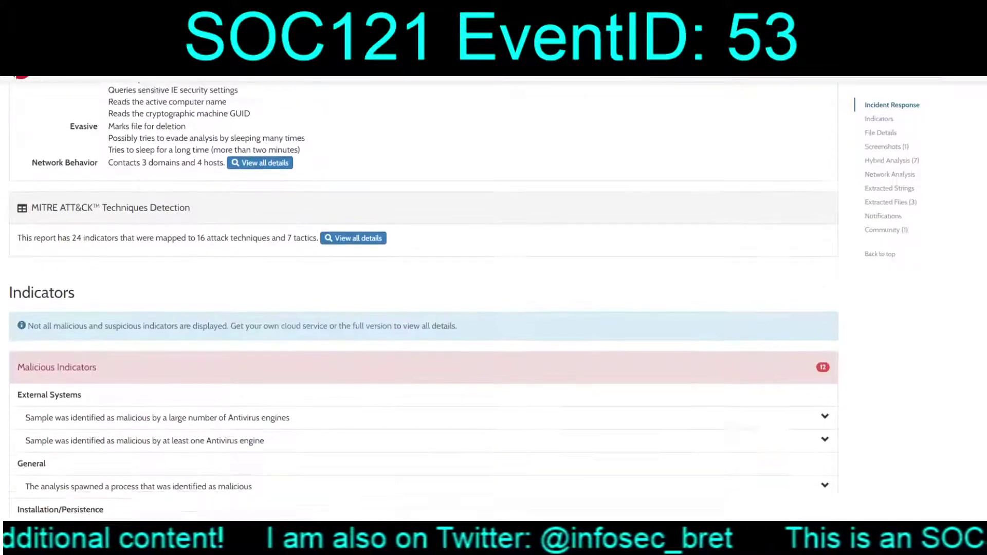
scroll(425, 288, "up", 5)
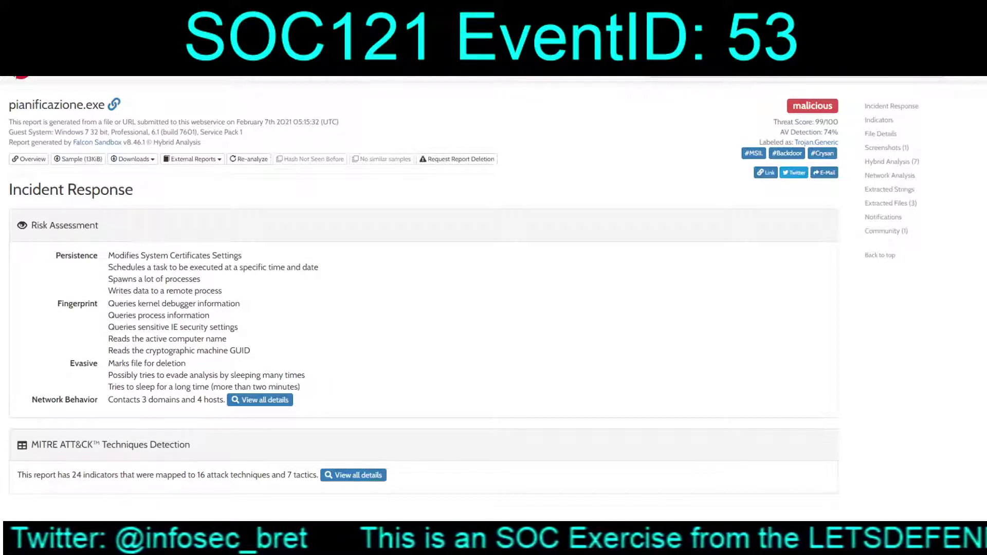
scroll(423, 298, "down", 20)
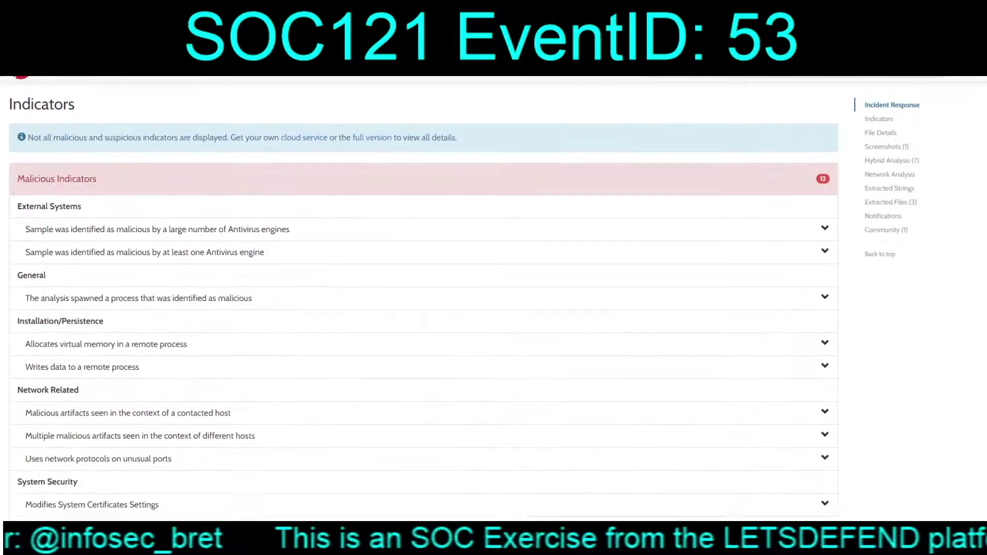
scroll(423, 298, "down", 20)
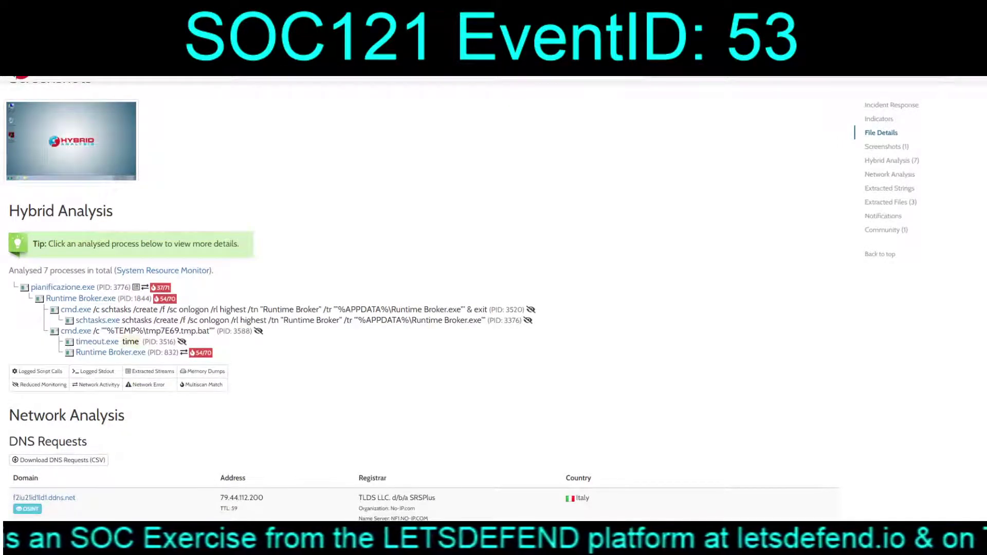
left_click_drag(133, 320, 442, 320)
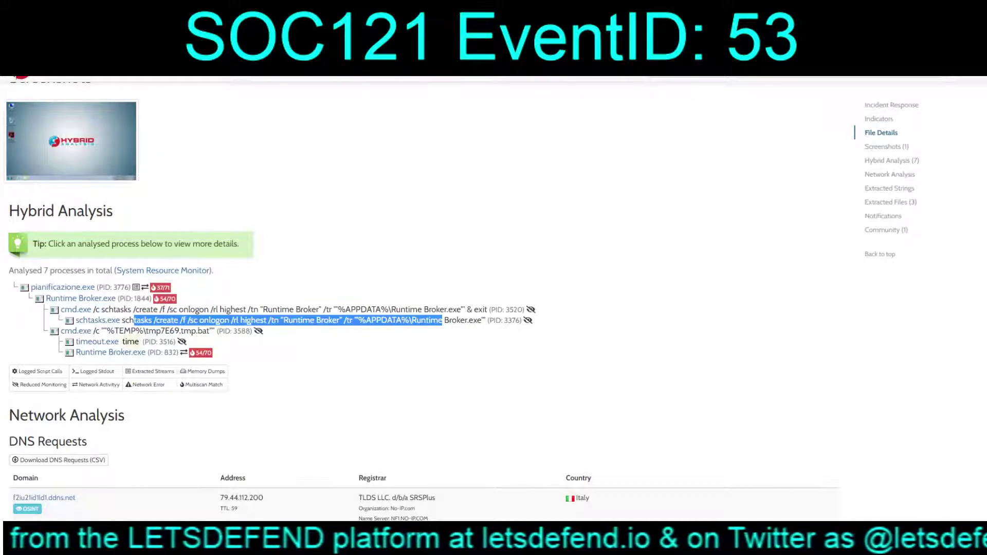
- Examine the report's DNS requests, contacted hosts, HTTP traffic, extracted strings and extracted files
scroll(422, 298, "down", 4)
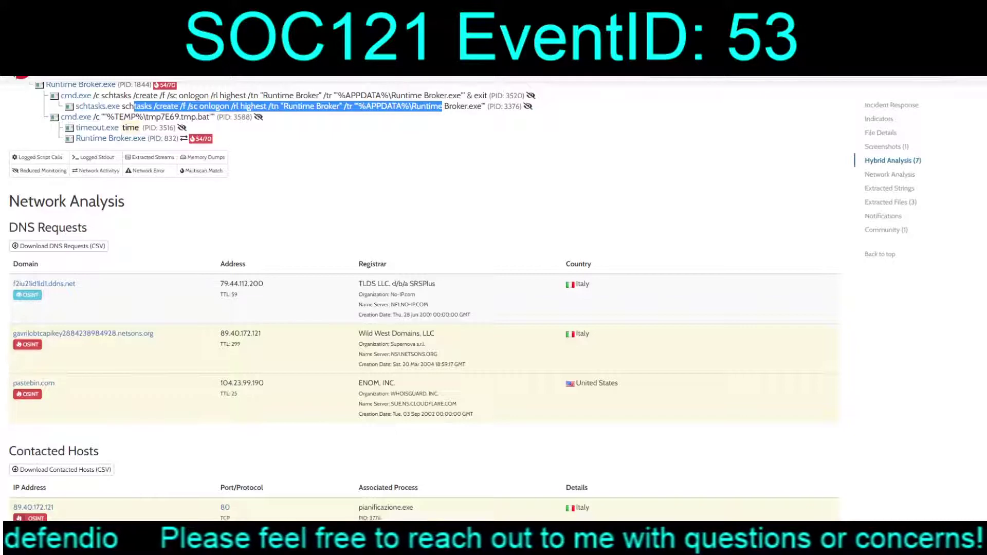
scroll(425, 298, "down", 5)
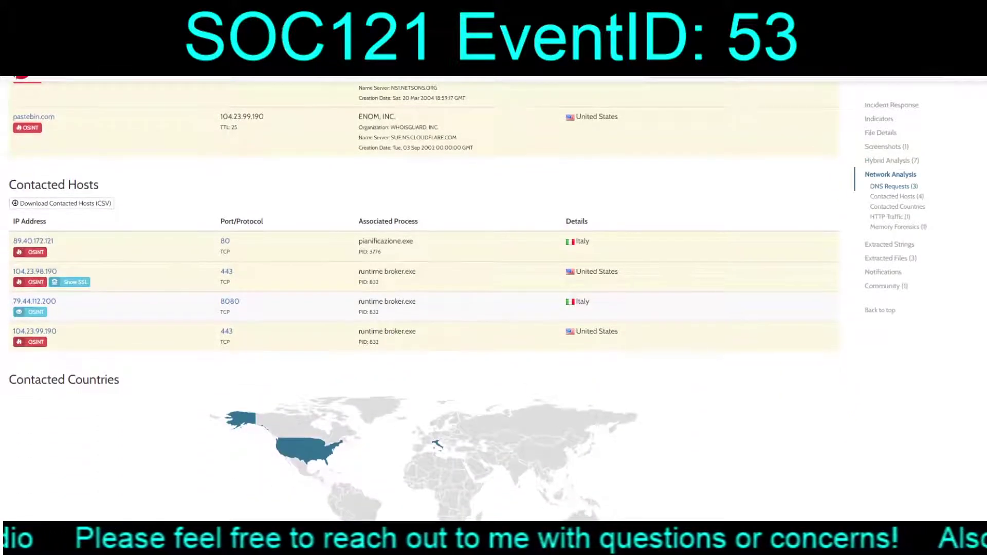
scroll(424, 299, "down", 5)
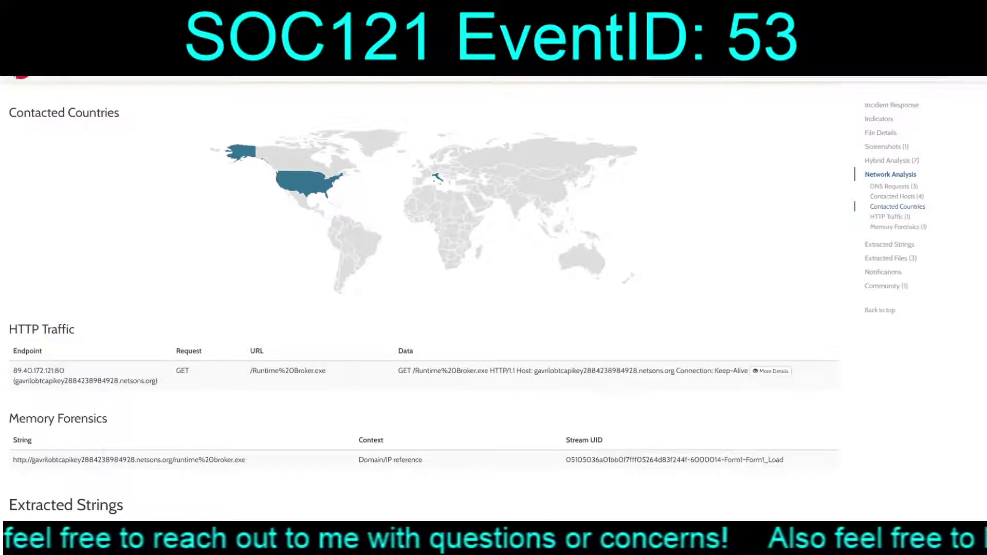
scroll(424, 298, "down", 4)
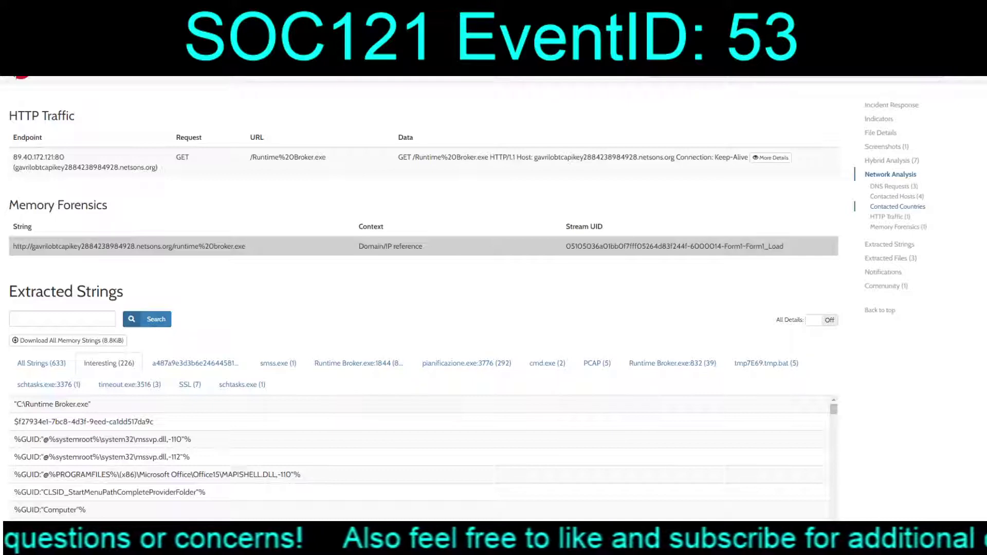
scroll(424, 298, "down", 7)
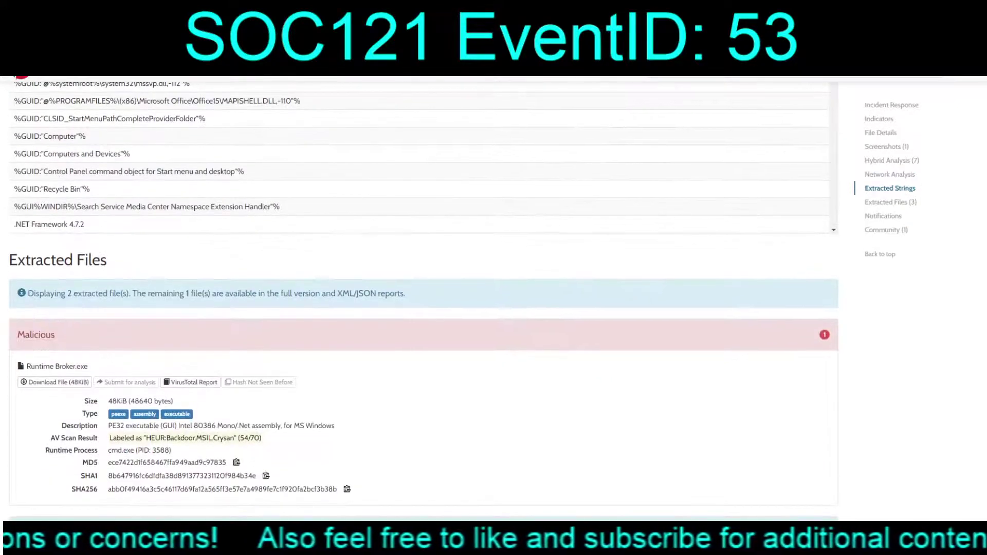
scroll(424, 298, "down", 6)
scroll(424, 298, "up", 4)
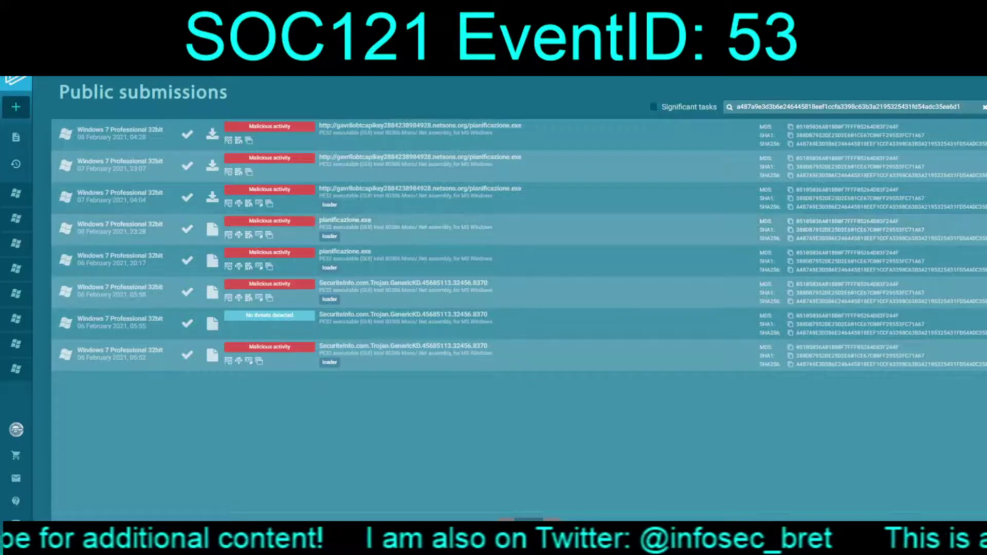
- In ANY.RUN, open the 07 February 2021, 04:04 submission of the pianificazione.exe URL and review its network threats and connections
left_click(420, 197)
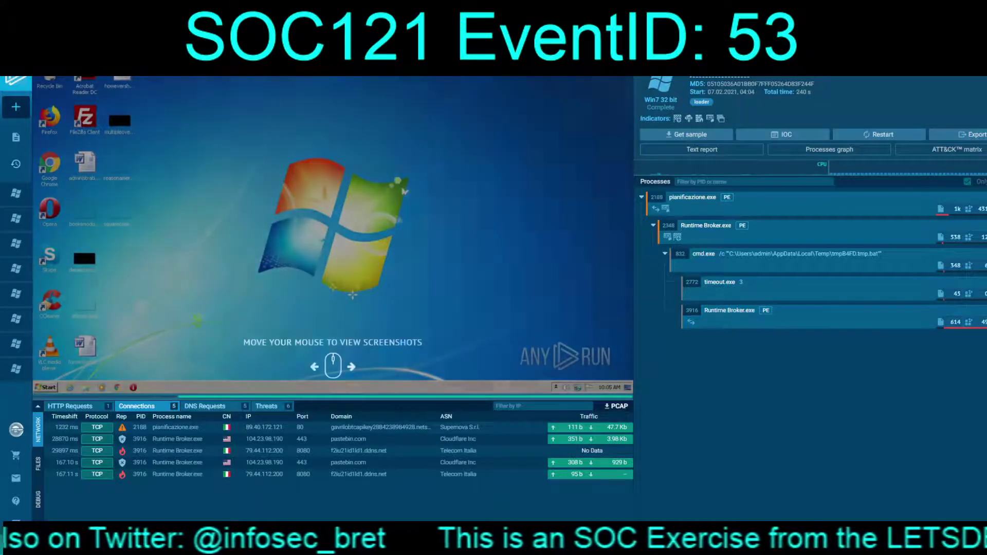
left_click(267, 406)
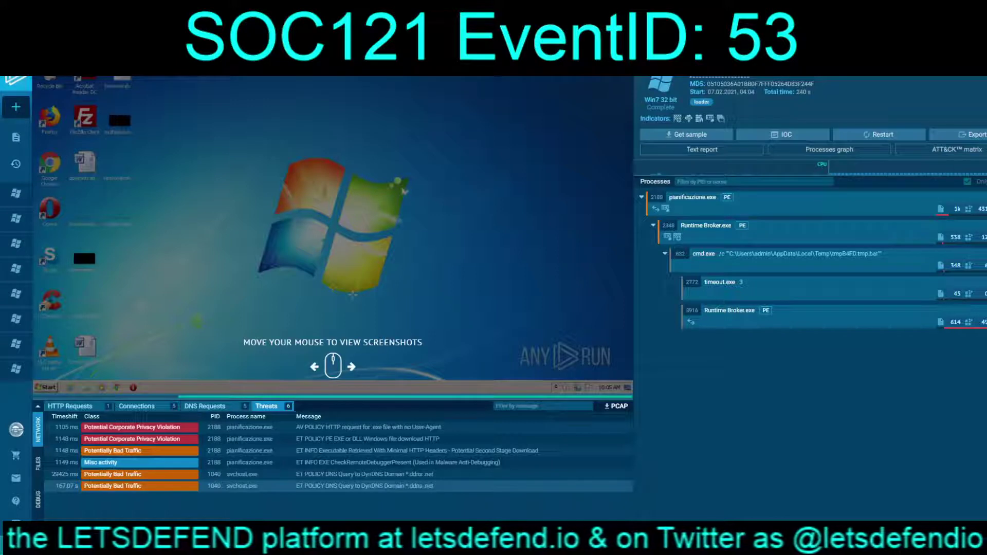
left_click_drag(409, 486, 433, 486)
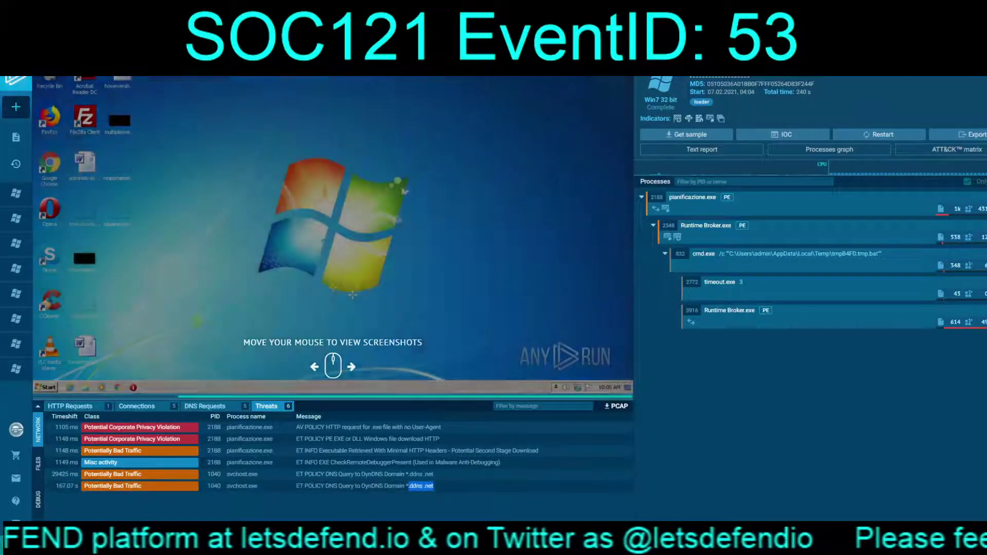
left_click(136, 407)
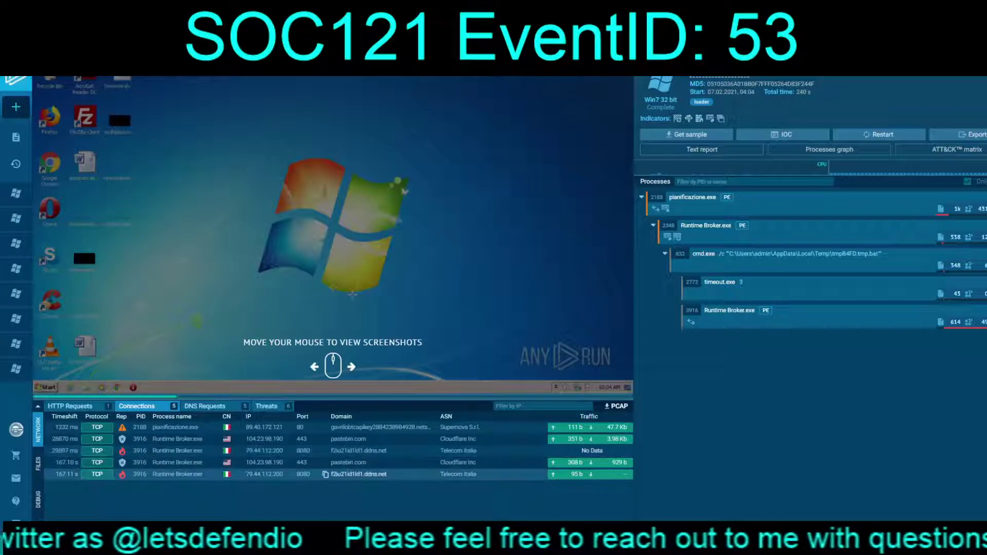
- Inspect the raw network streams of Runtime Broker.exe's last two connections, to 79.44.112.200:8080 and to pastebin.com on port 443
left_click(591, 474)
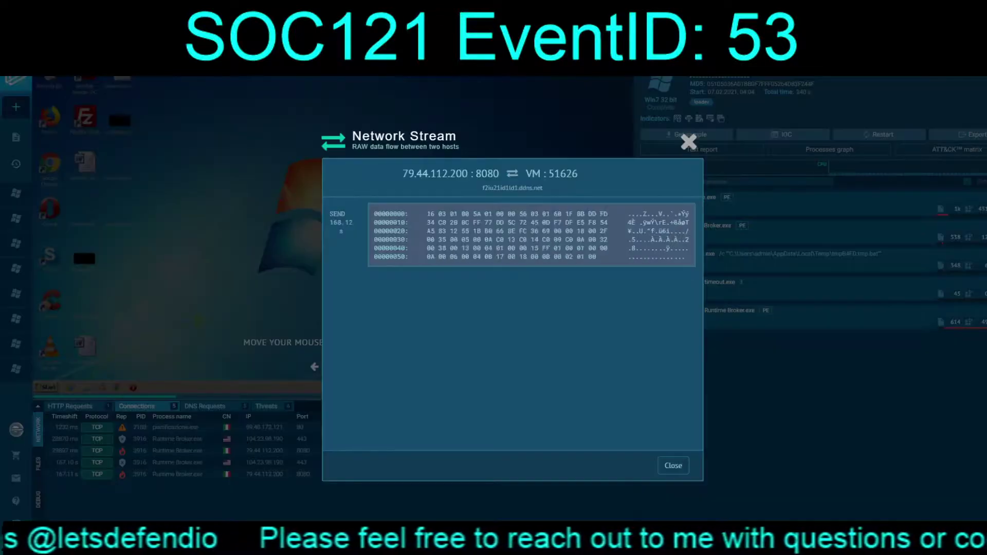
left_click(672, 465)
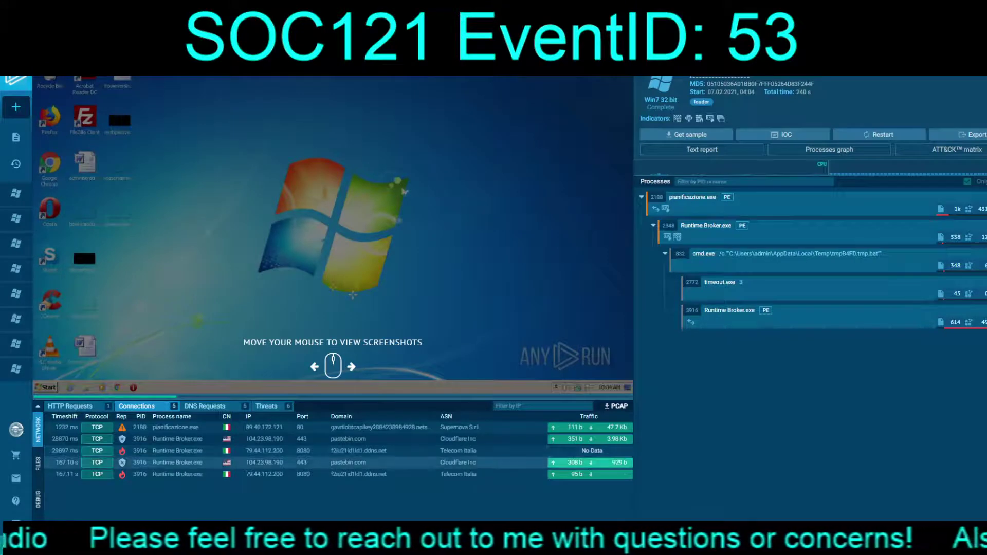
left_click(591, 462)
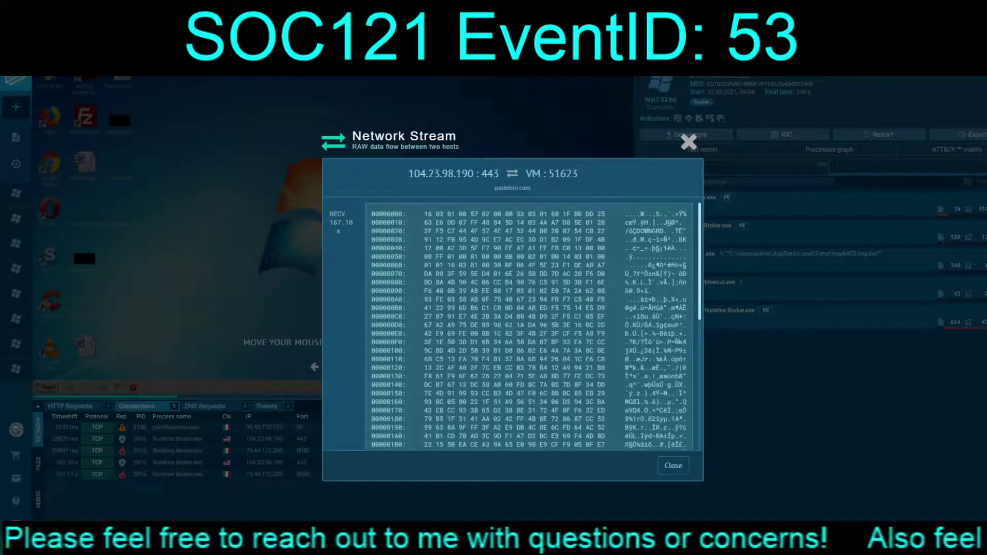
scroll(532, 323, "down", 10)
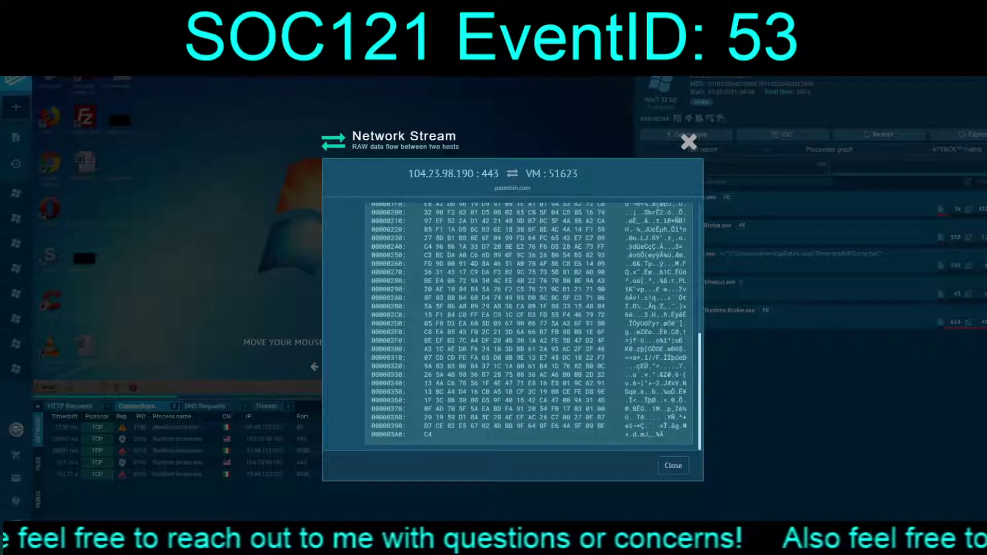
left_click(673, 465)
- Read through the raw data of Runtime Broker.exe's first pastebin.com connection, including the certificate text, and close the stream
left_click(590, 439)
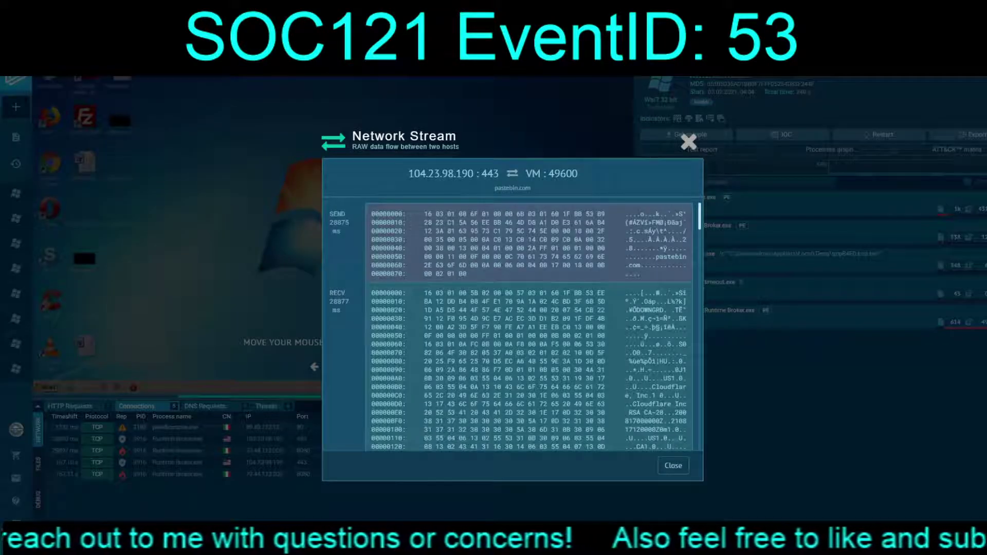
scroll(530, 324, "down", 3)
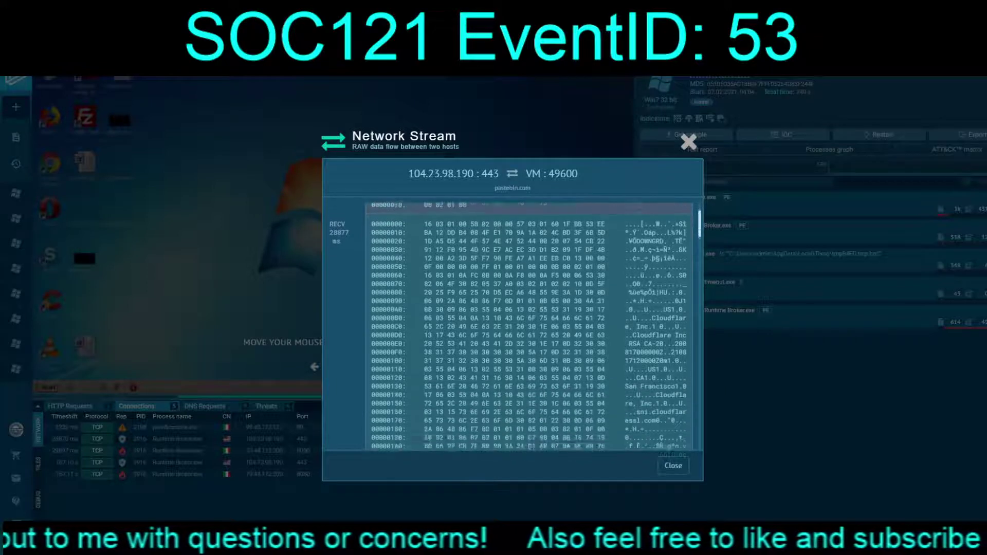
scroll(529, 324, "down", 7)
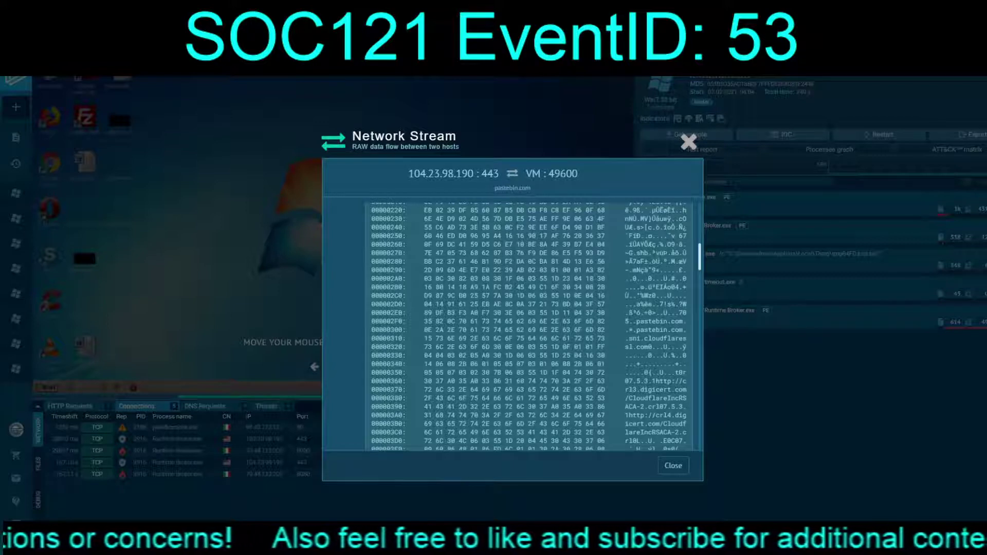
left_click_drag(649, 321, 371, 205)
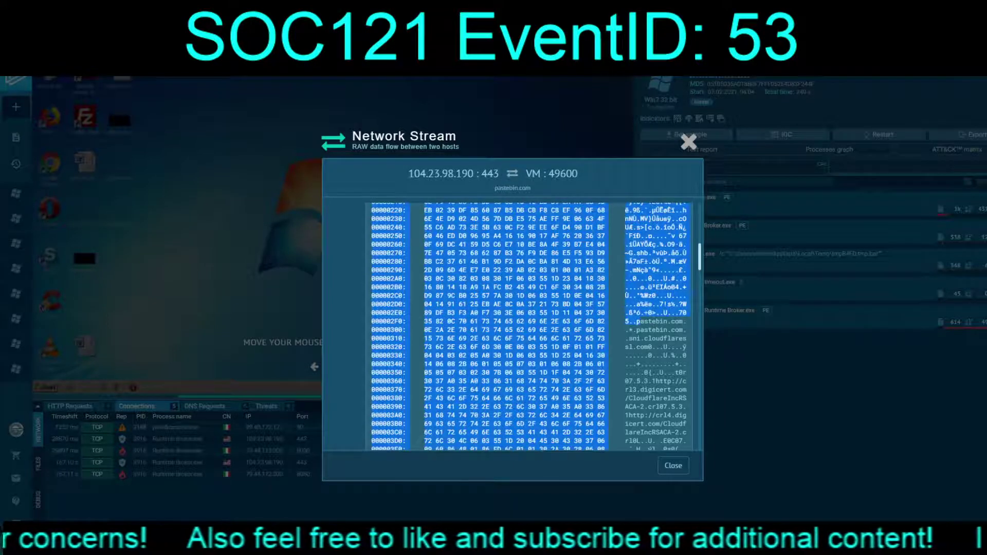
left_click_drag(644, 339, 675, 347)
scroll(530, 324, "down", 20)
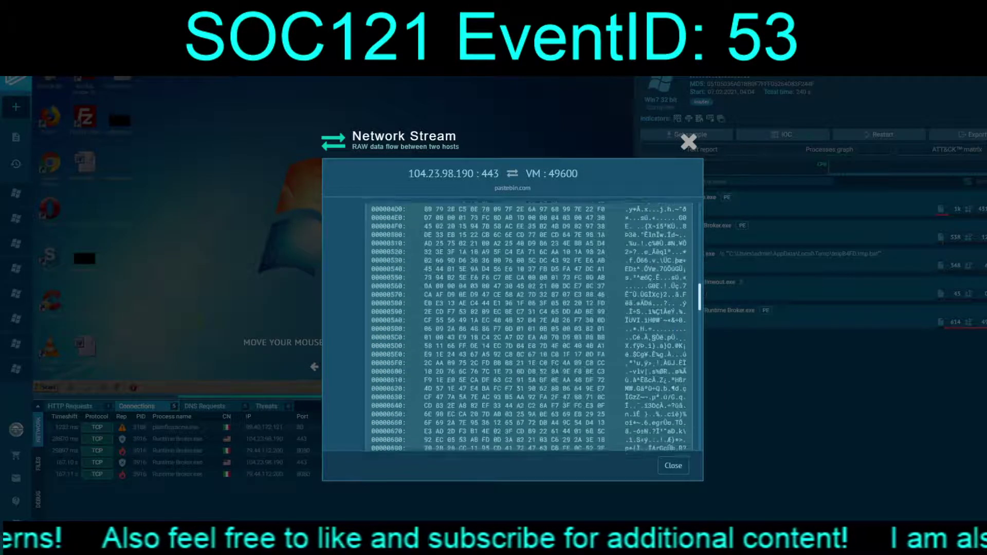
scroll(529, 324, "down", 3)
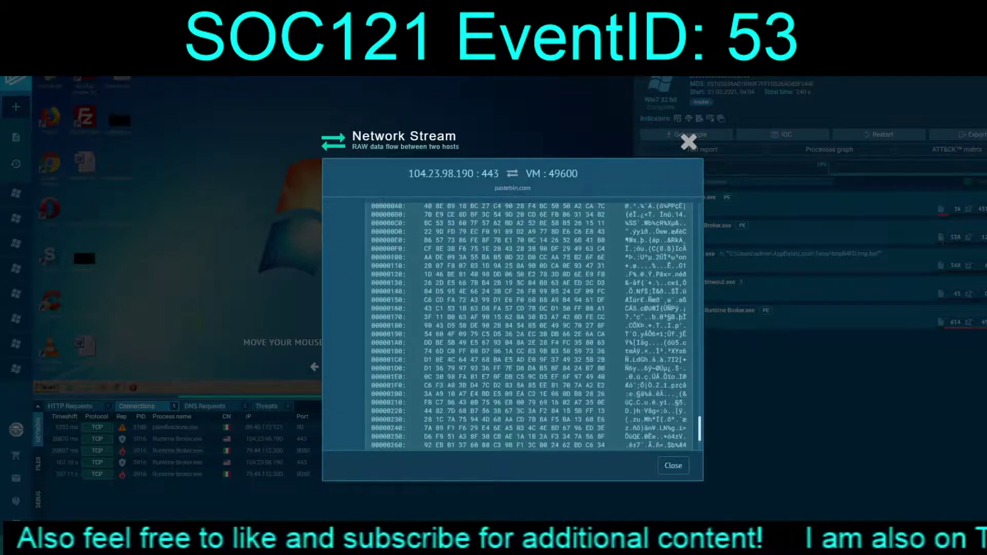
left_click(673, 465)
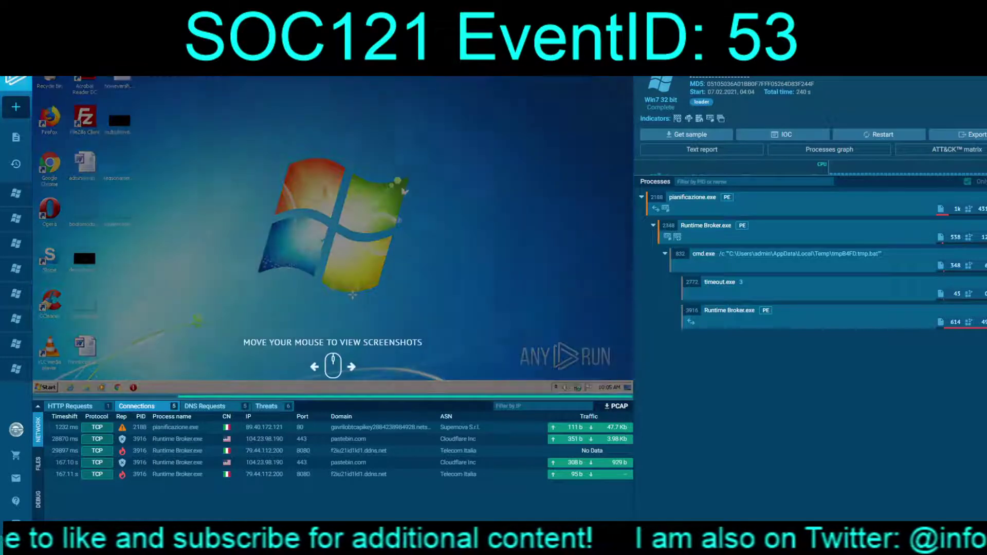
- Open the detailed information for Runtime Broker.exe (PID 3916), look the file up on VirusTotal and read the community comments
left_click(729, 310)
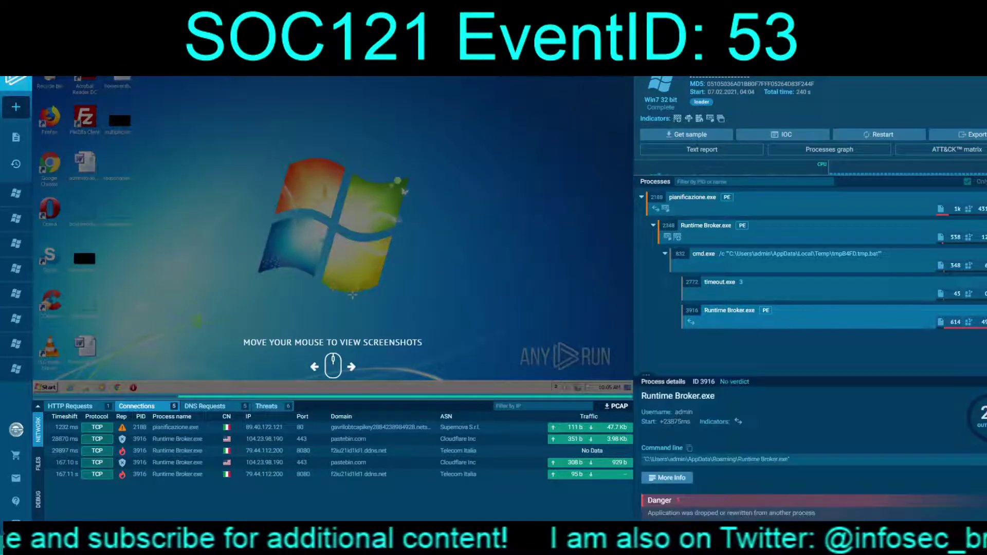
left_click(667, 478)
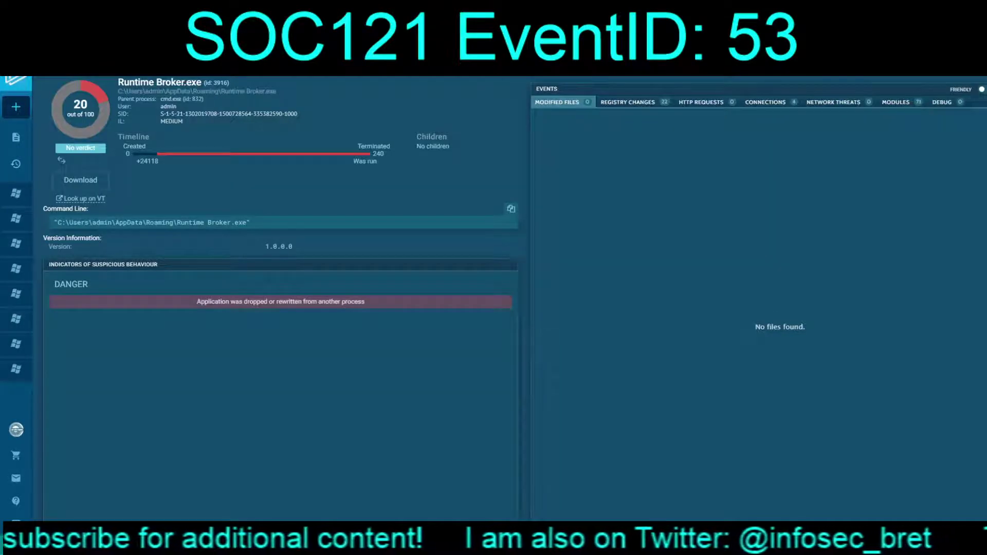
left_click(84, 199)
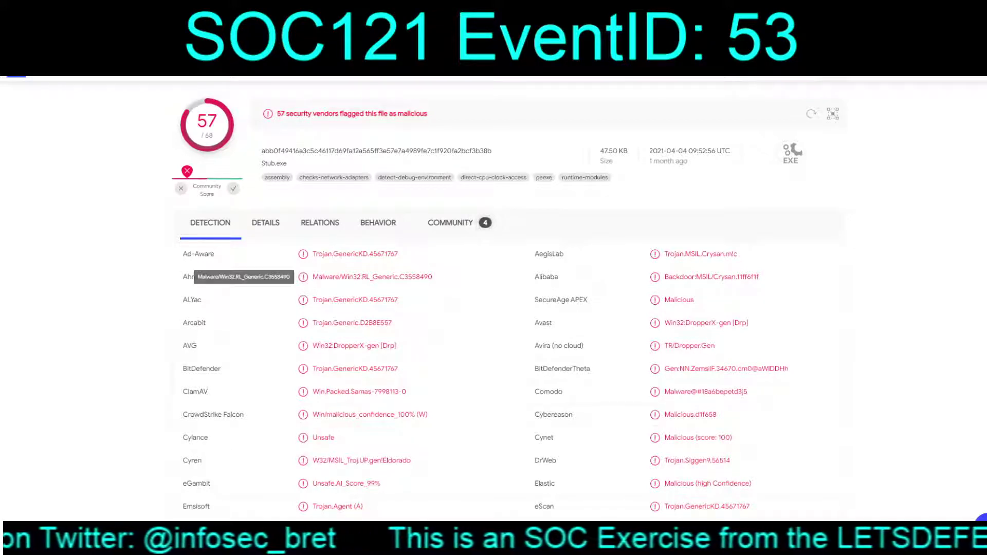
left_click(451, 222)
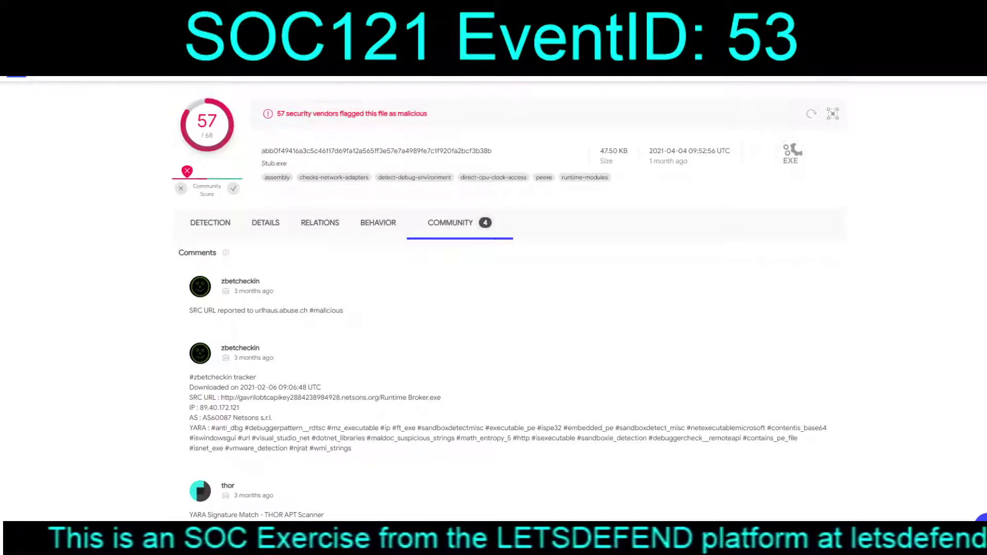
left_click_drag(379, 398, 221, 397)
key("ctrl+c")
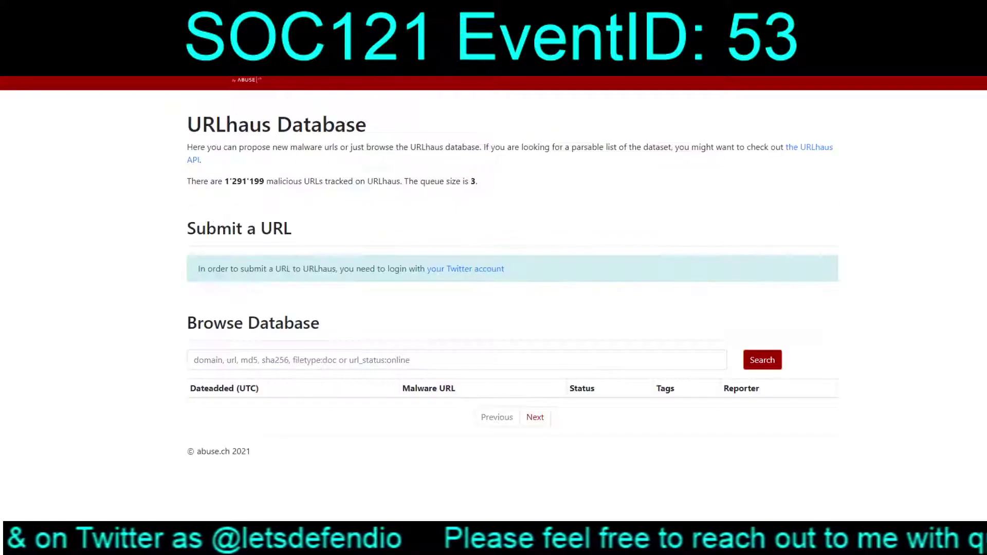
left_click(360, 360)
key("ctrl+v")
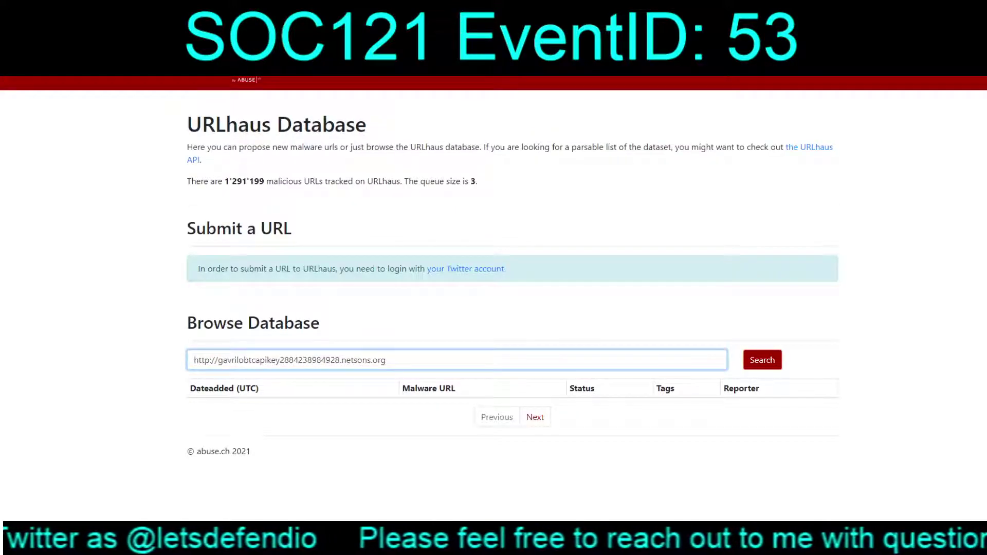
key("Tab")
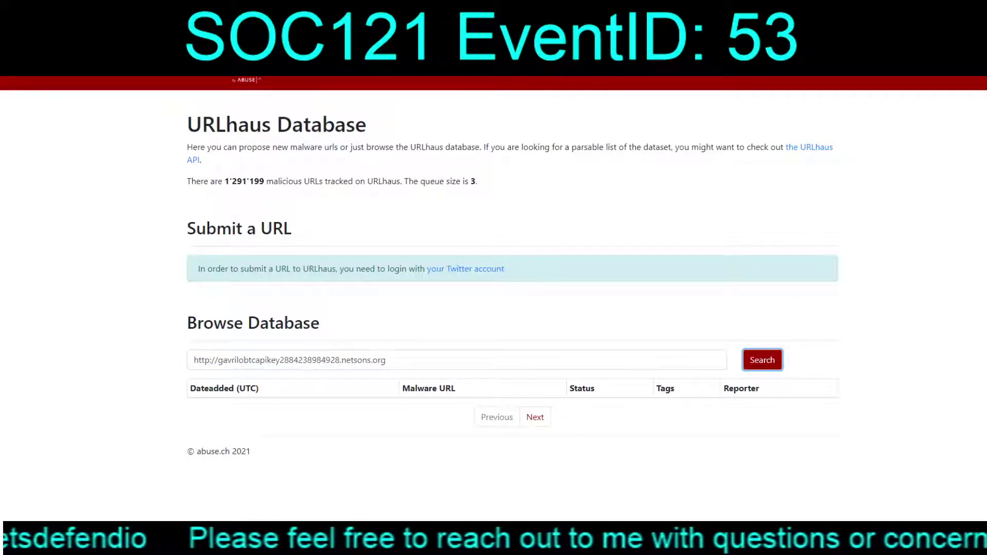
key("Return")
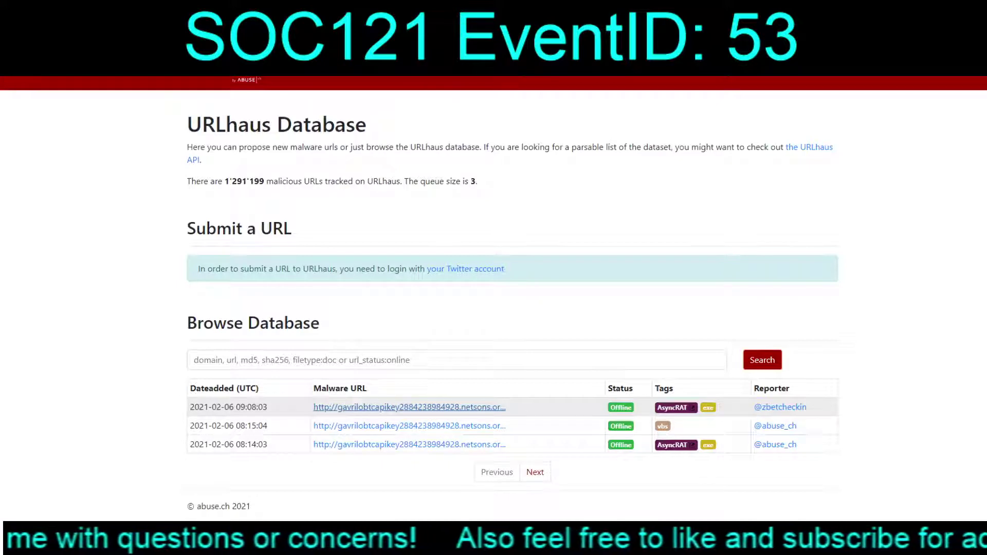
left_click(409, 407)
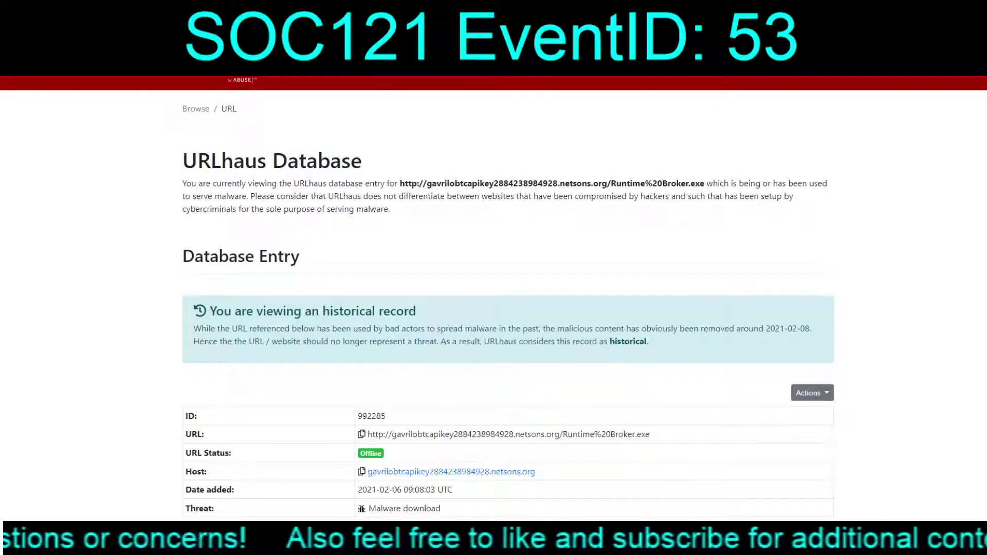
scroll(508, 295, "down", 5)
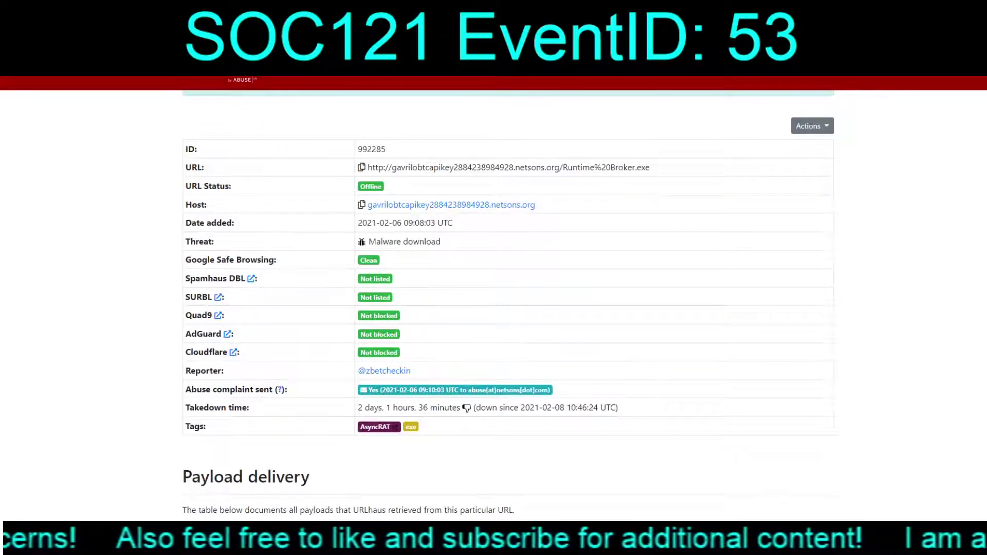
scroll(508, 288, "down", 1)
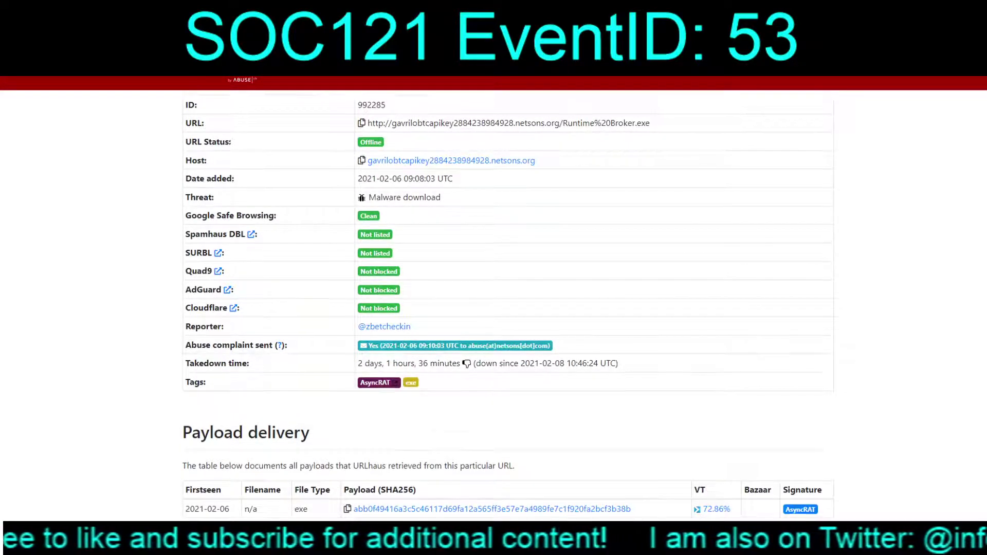
scroll(508, 289, "up", 6)
scroll(508, 288, "down", 5)
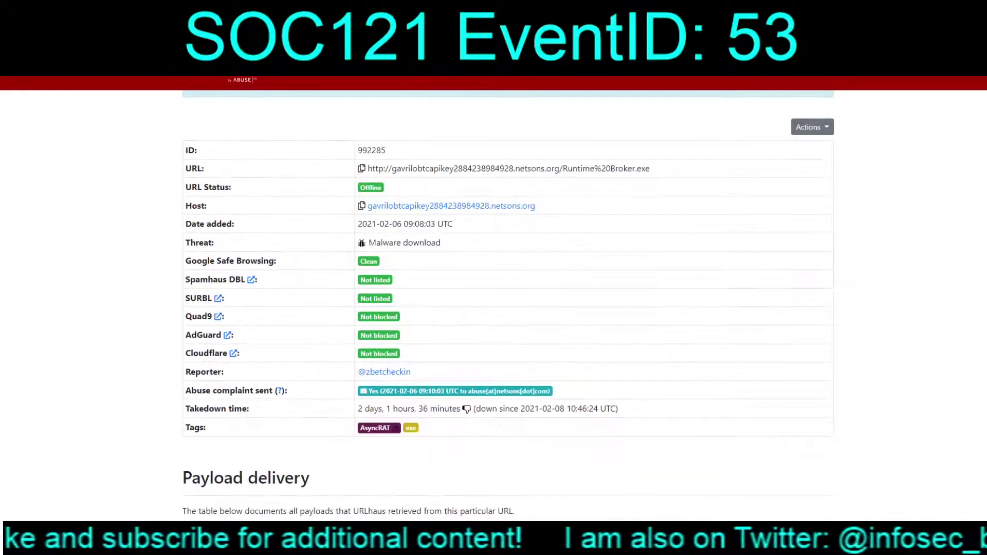
scroll(508, 303, "up", 5)
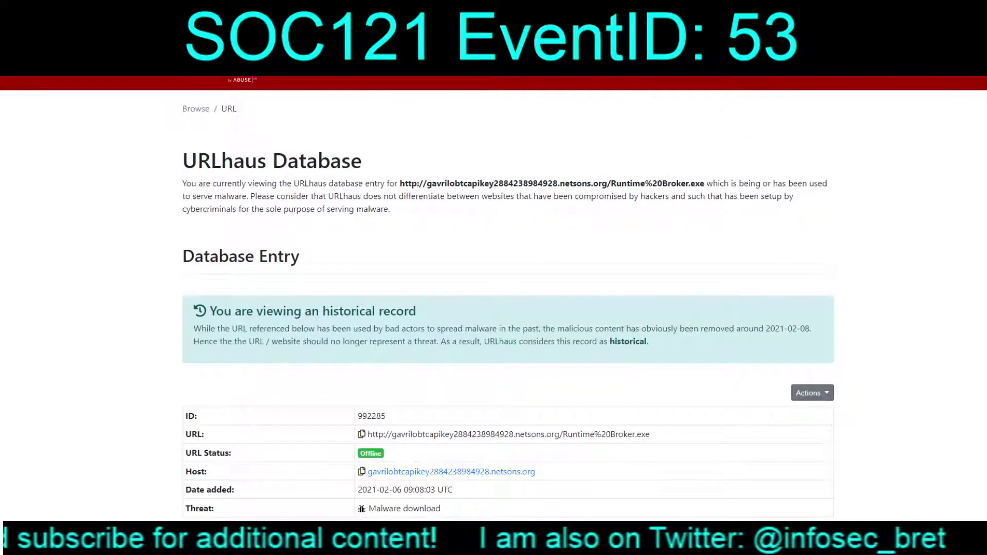
- Switch to LetsDefend monitoring and take ownership of the SOC121 alert with EventID 53
key("ctrl+Tab")
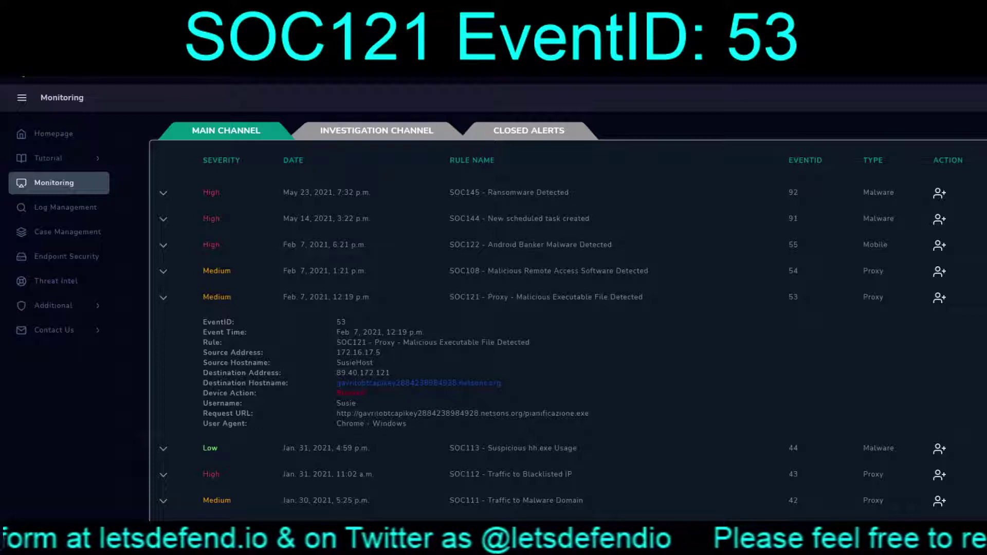
left_click(939, 297)
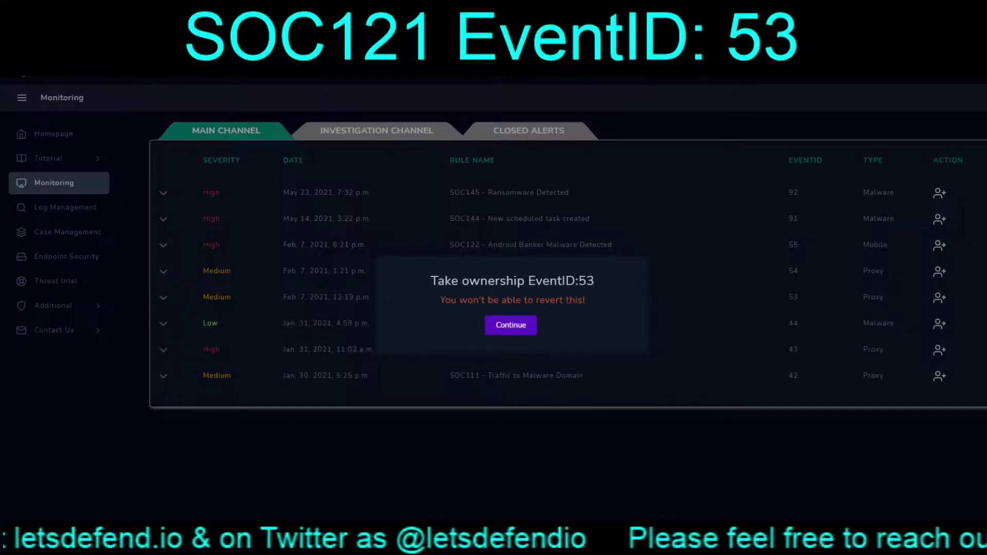
left_click(518, 329)
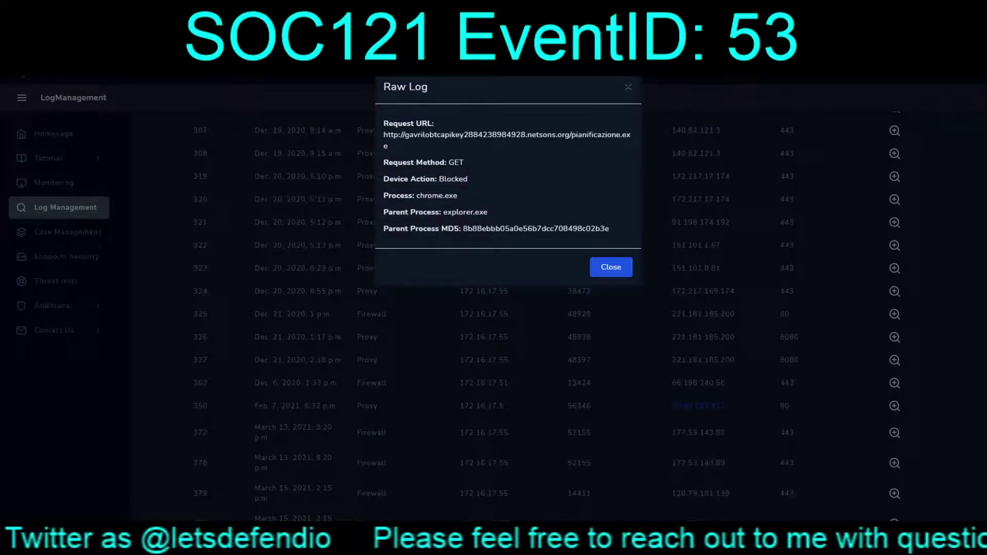
- Close the pianificazione.exe raw log and look through the log entries filtered by source address 172.16.17.5, around the 89.40.172.121 connection
left_click(611, 267)
scroll(895, 181, "down", 4)
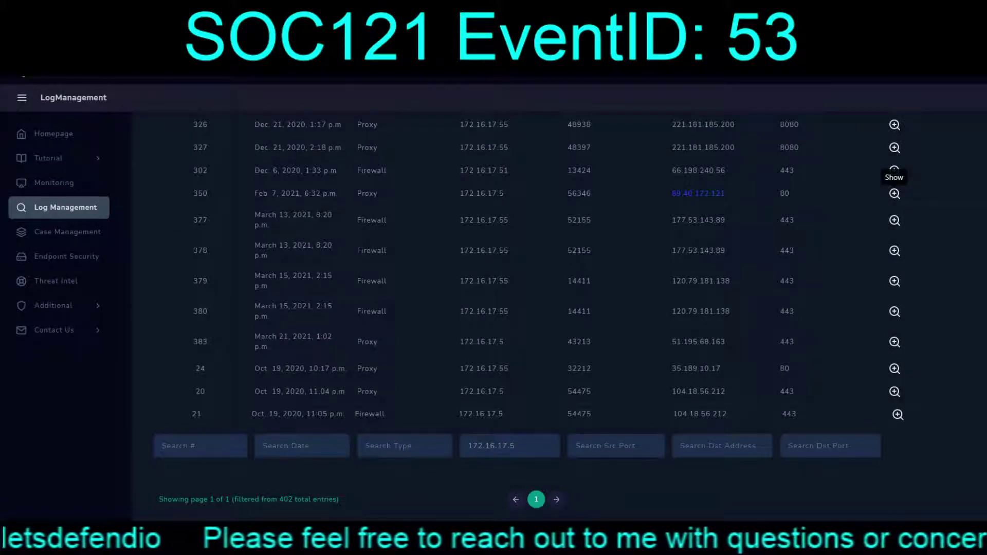
scroll(894, 175, "up", 2)
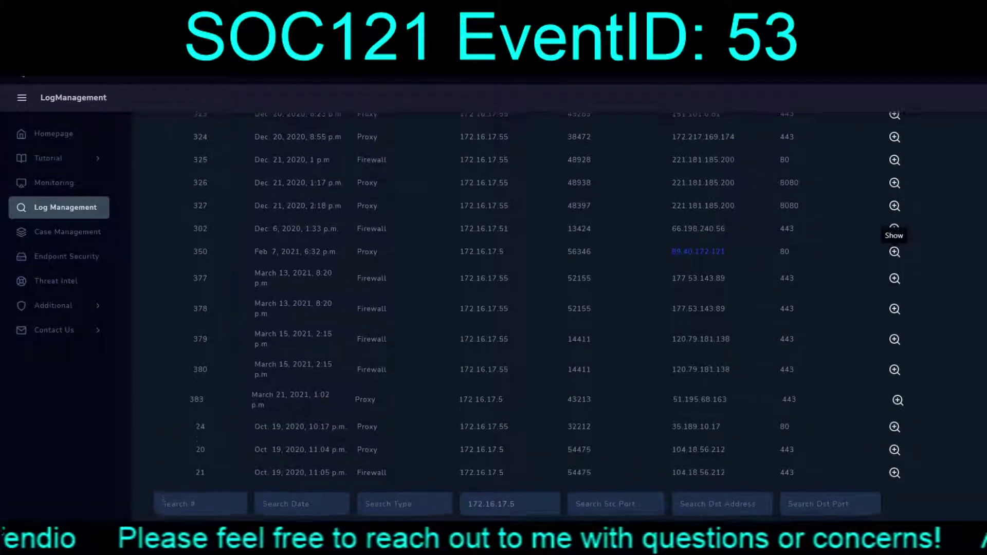
scroll(895, 229, "up", 3)
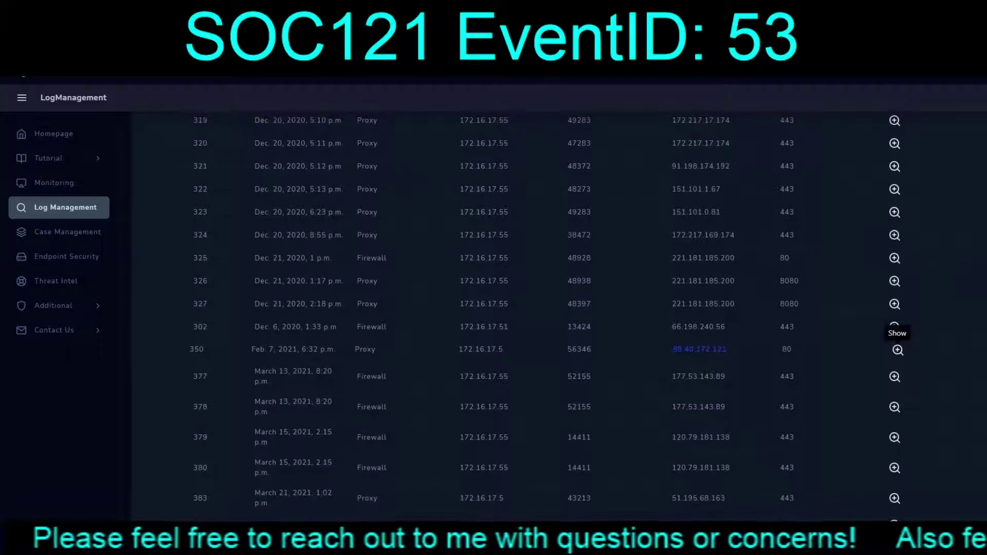
scroll(897, 349, "up", 1)
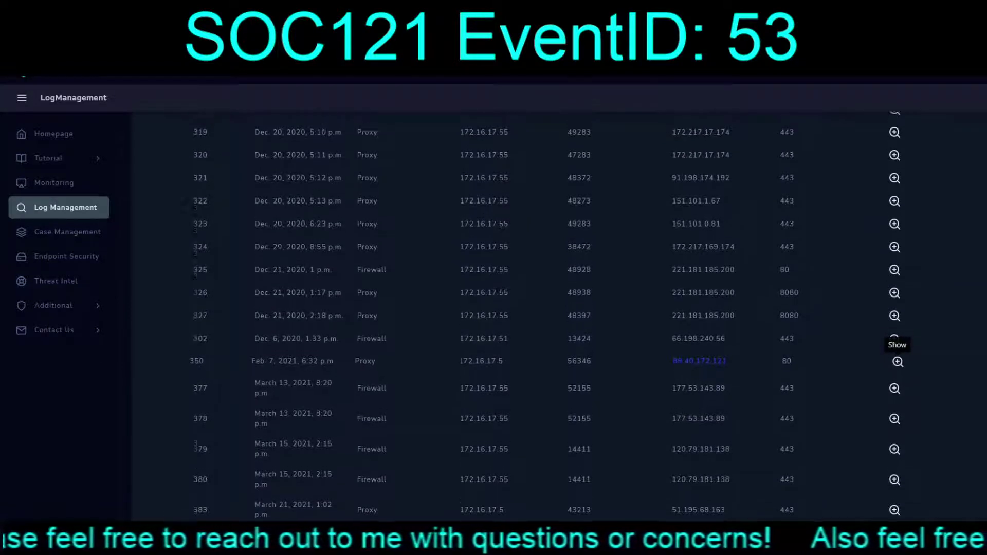
scroll(898, 360, "up", 10)
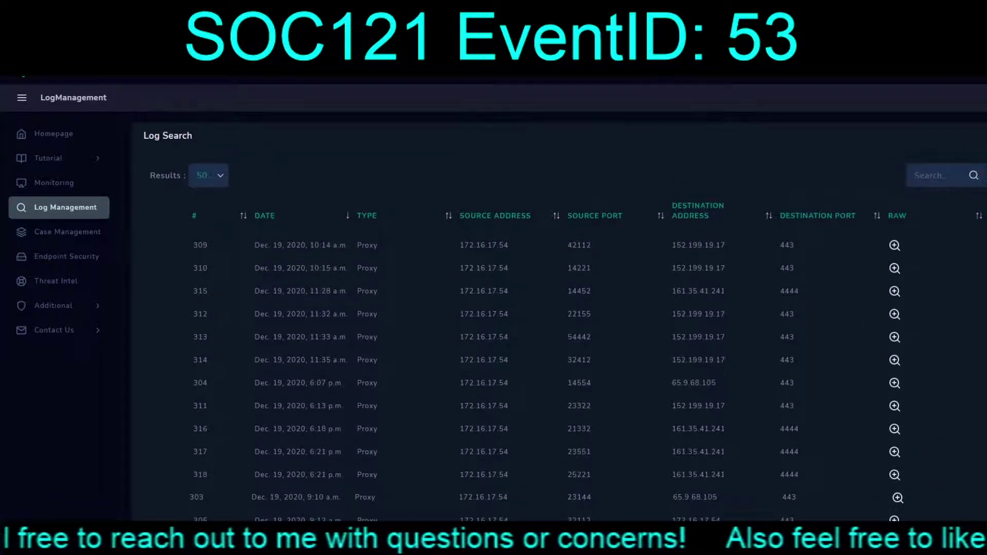
scroll(894, 191, "down", 10)
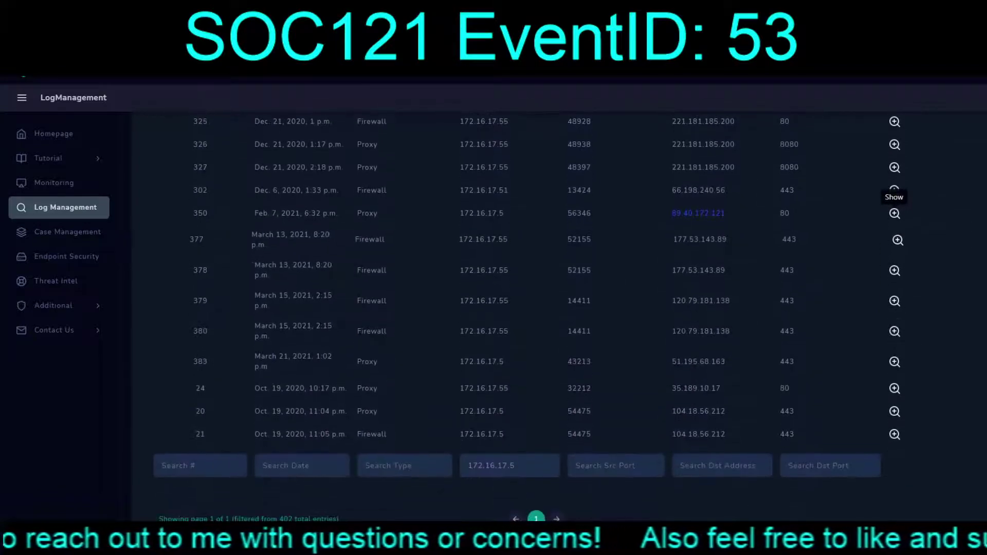
left_click(895, 190)
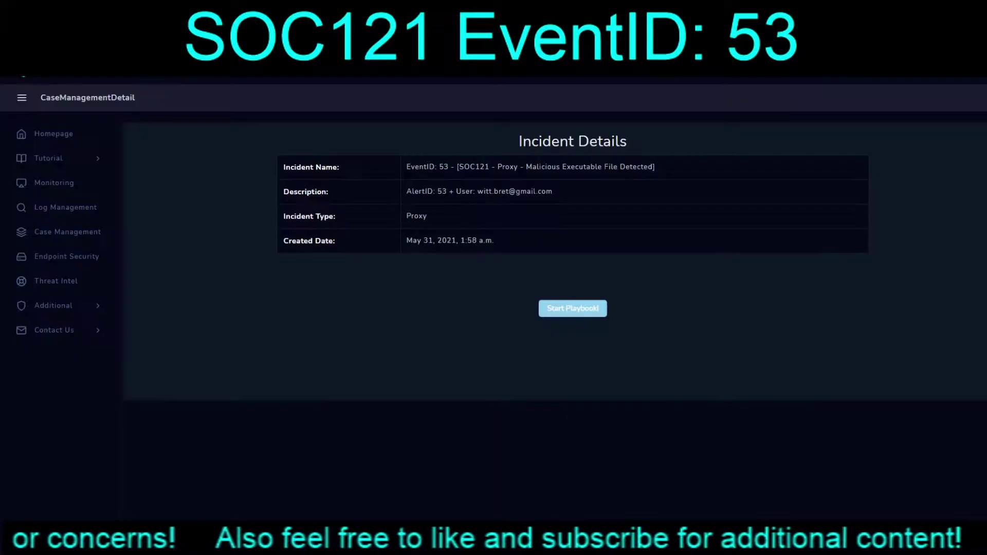
- Start the Proxy playbook and submit source IP 172.16.17.5, the full pianificazione.exe destination URL and user agent Chrome - Windows
left_click(572, 308)
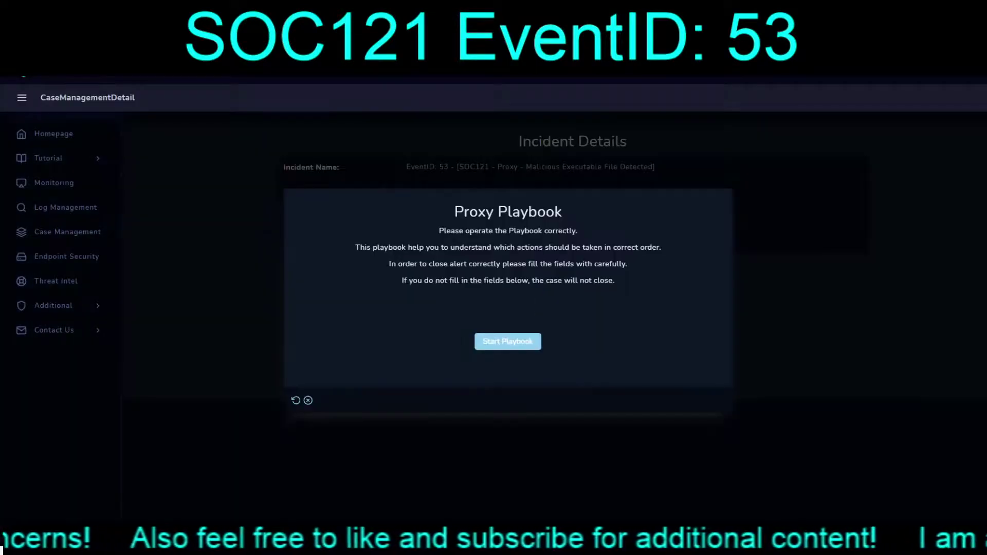
left_click(508, 342)
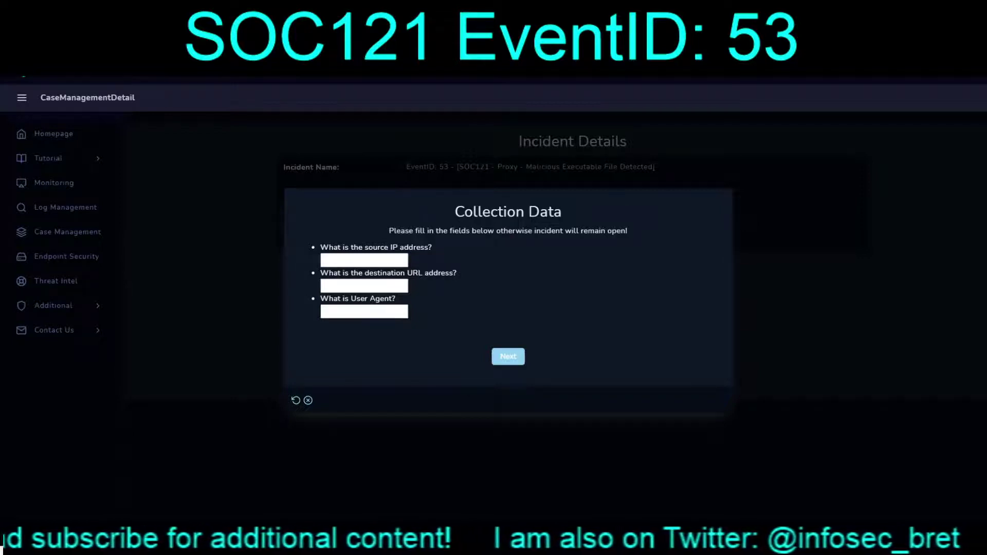
left_click(339, 260)
type("172.16.17.5")
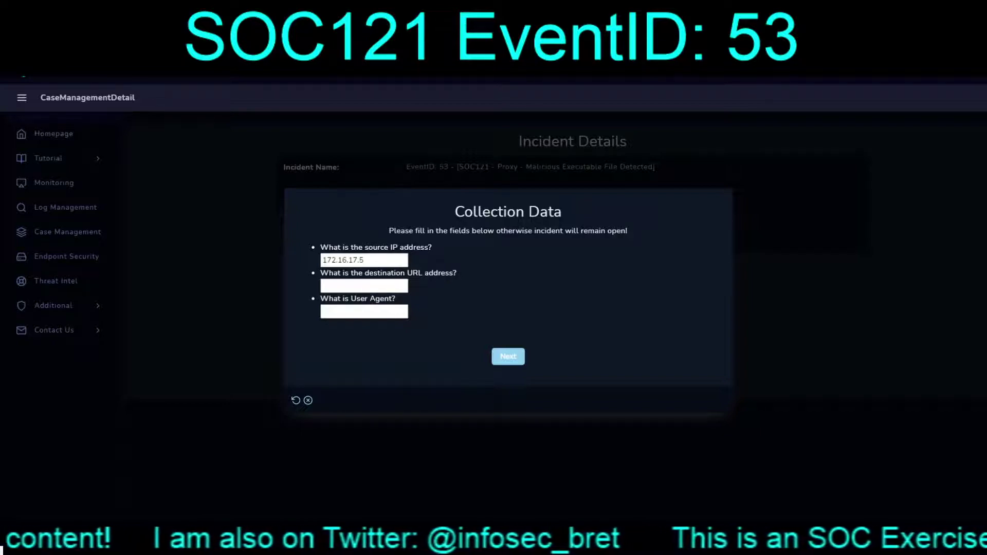
left_click(364, 286)
key("ctrl+v")
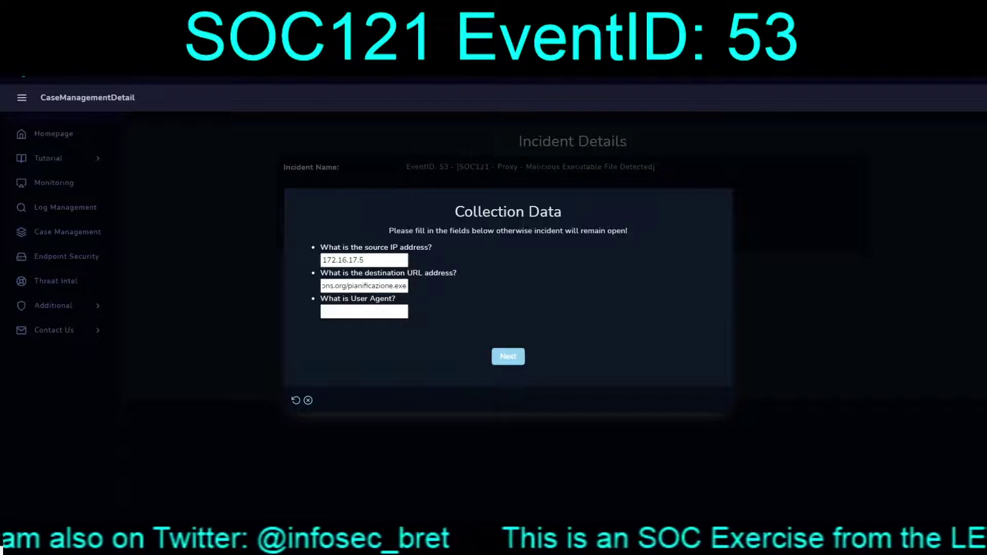
key("Tab")
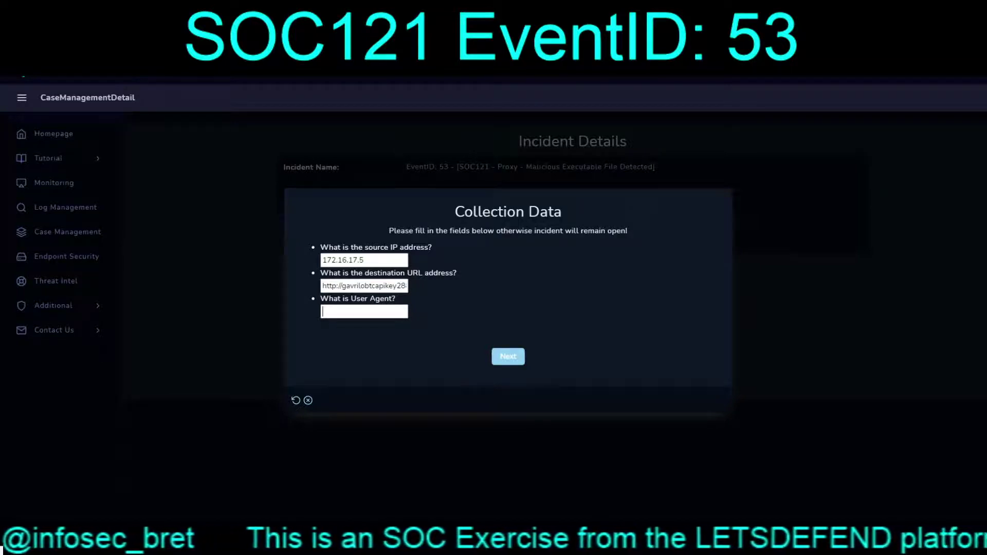
type("Chrome - Windows")
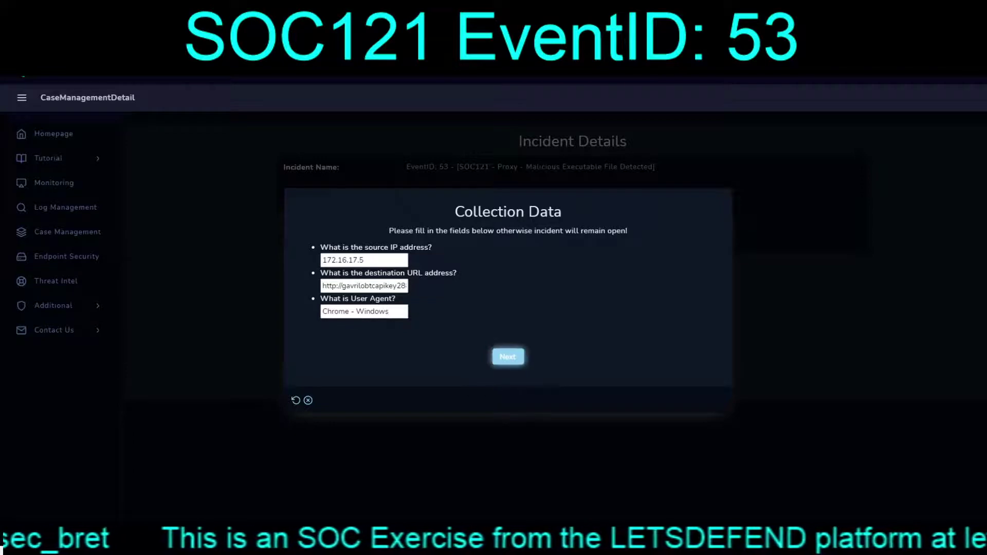
left_click(508, 356)
- Advance to the URL analysis stage of the playbook and classify the URL as malicious
left_click(508, 290)
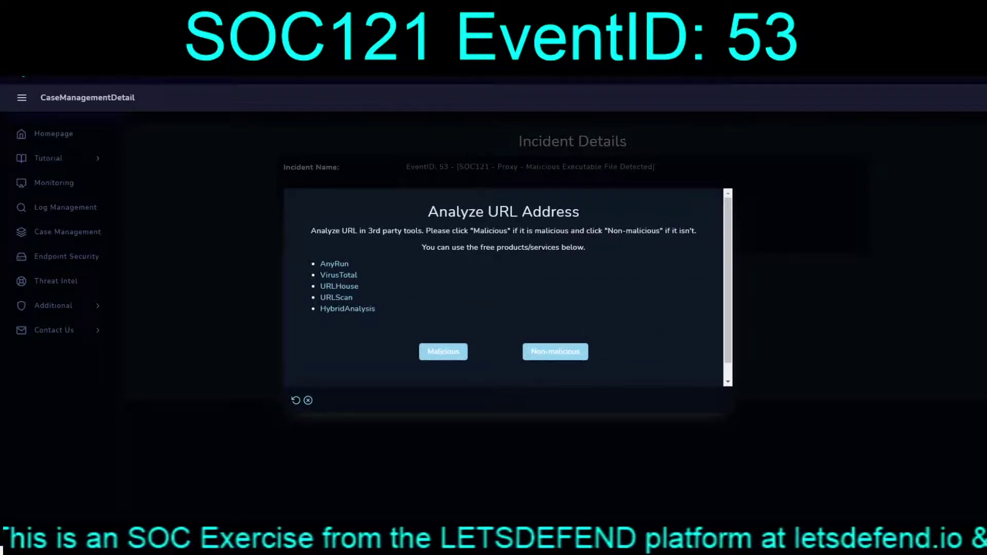
left_click(443, 351)
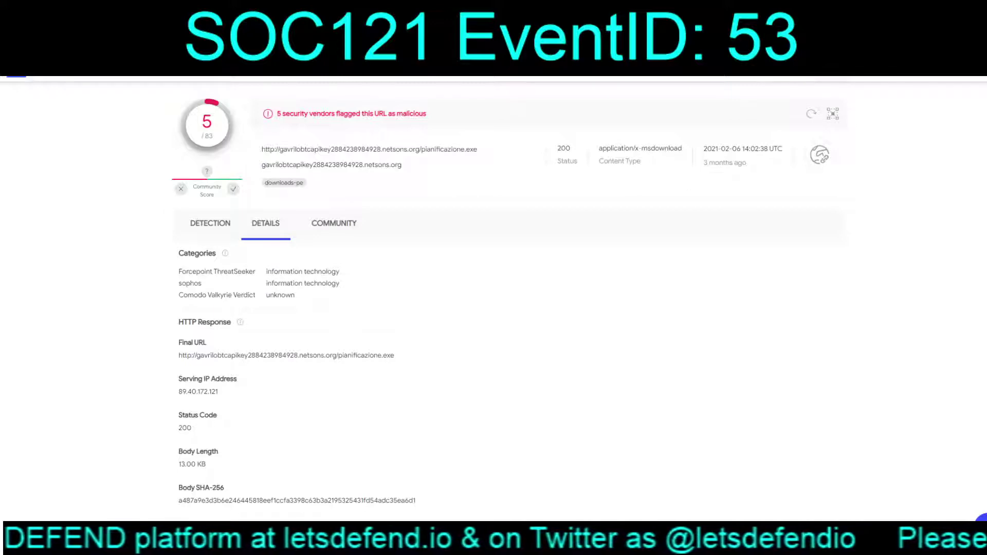
left_click_drag(421, 149, 262, 149)
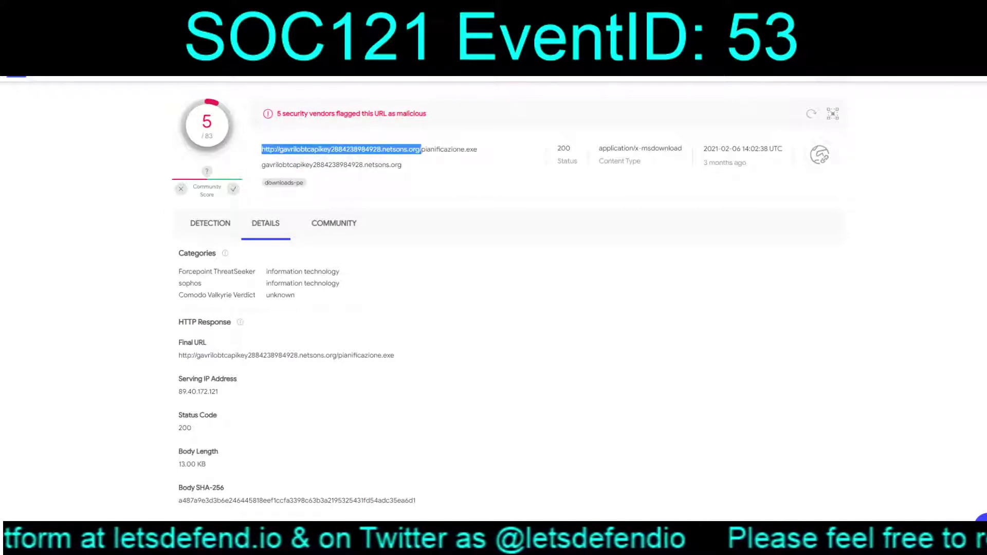
key("alt+Tab")
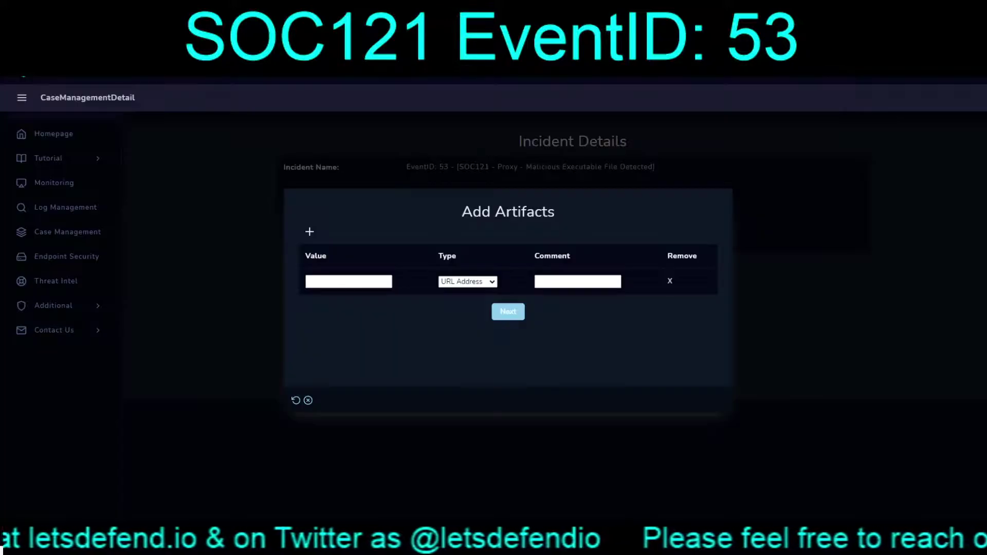
left_click(348, 282)
key("ctrl+v")
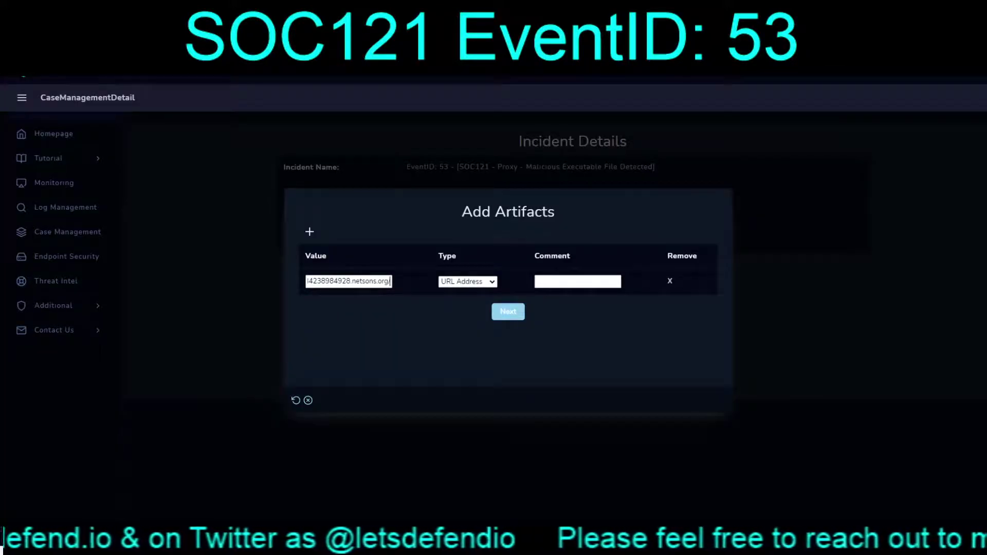
left_click(578, 281)
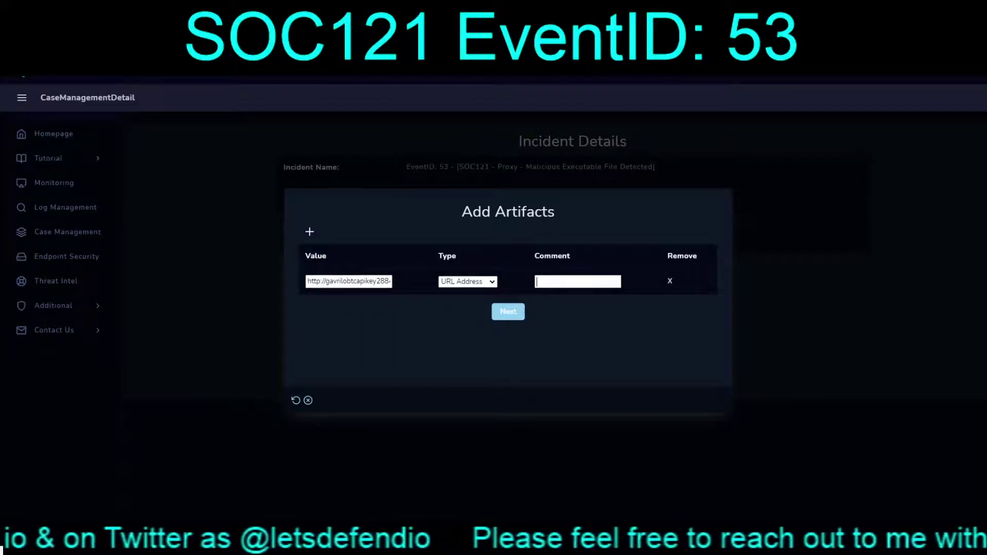
type("Dom")
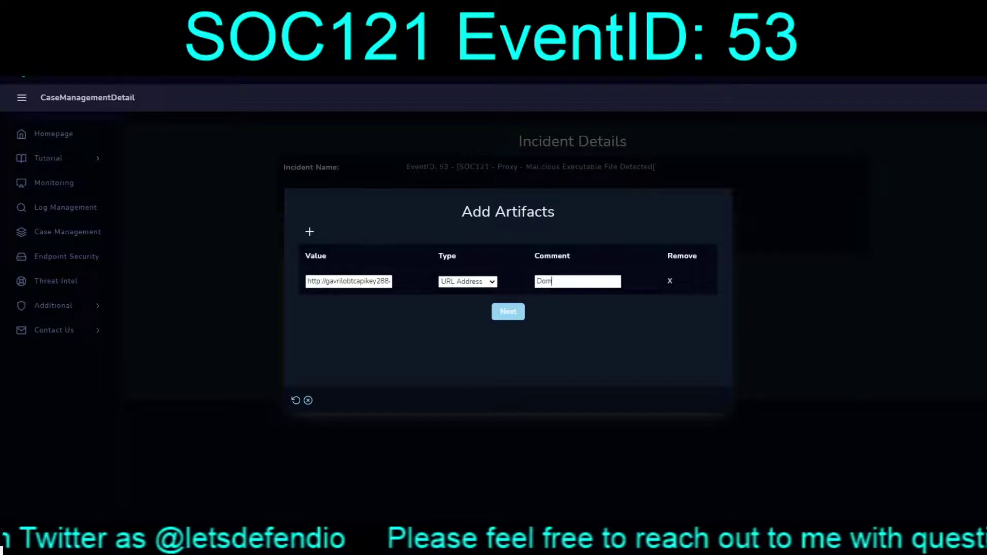
type("ain used to")
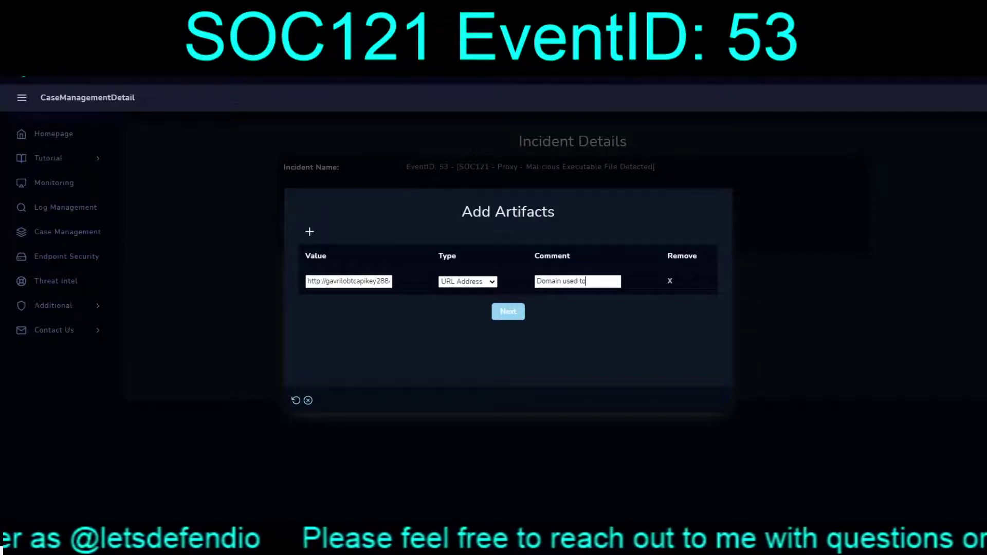
type(" pu")
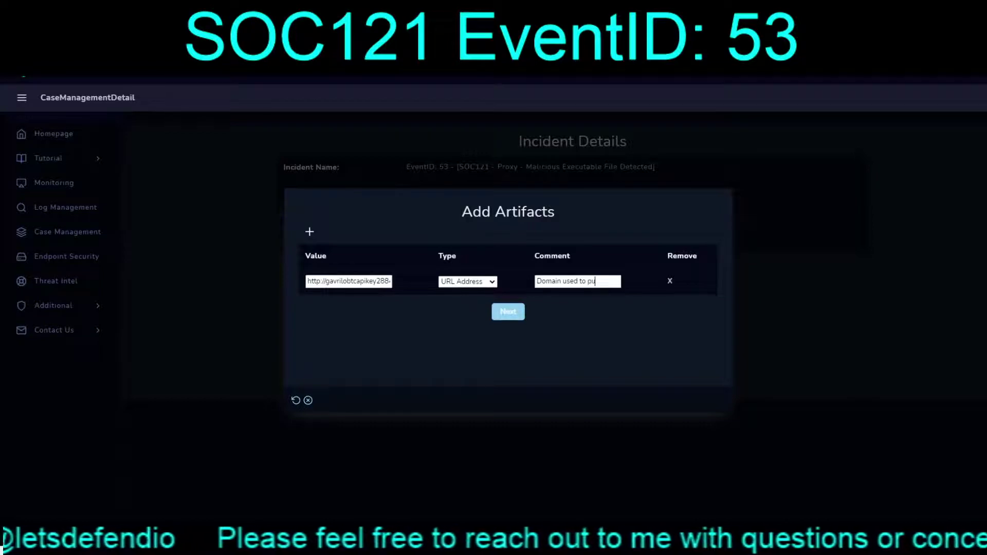
type("ll malware")
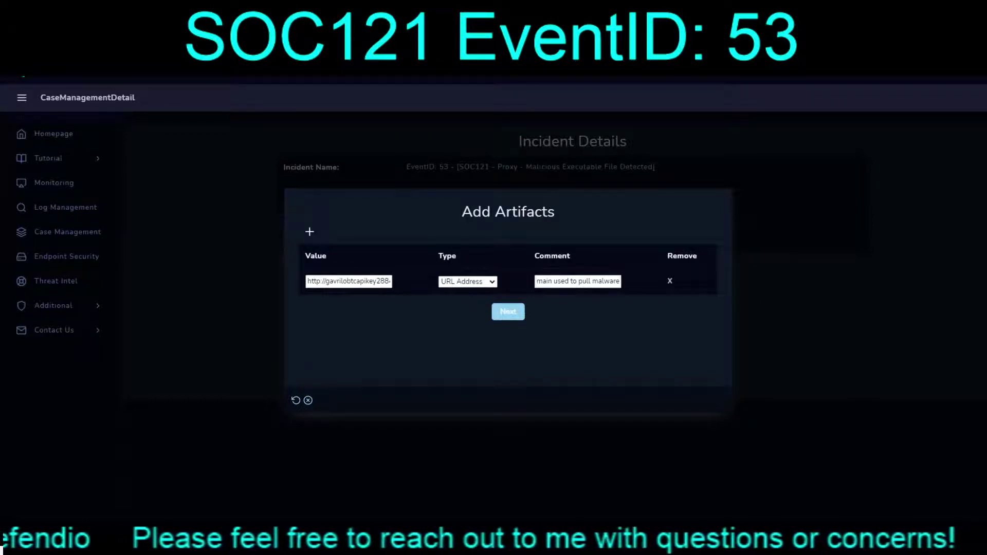
- Add a second artifact row and set its type to MD5 Hash
key("Return")
left_click(467, 309)
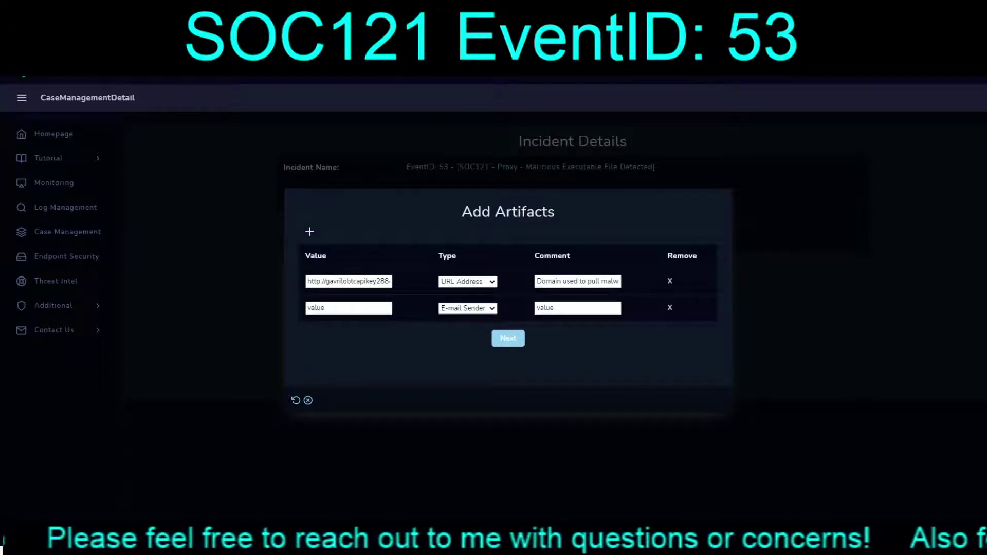
left_click(459, 356)
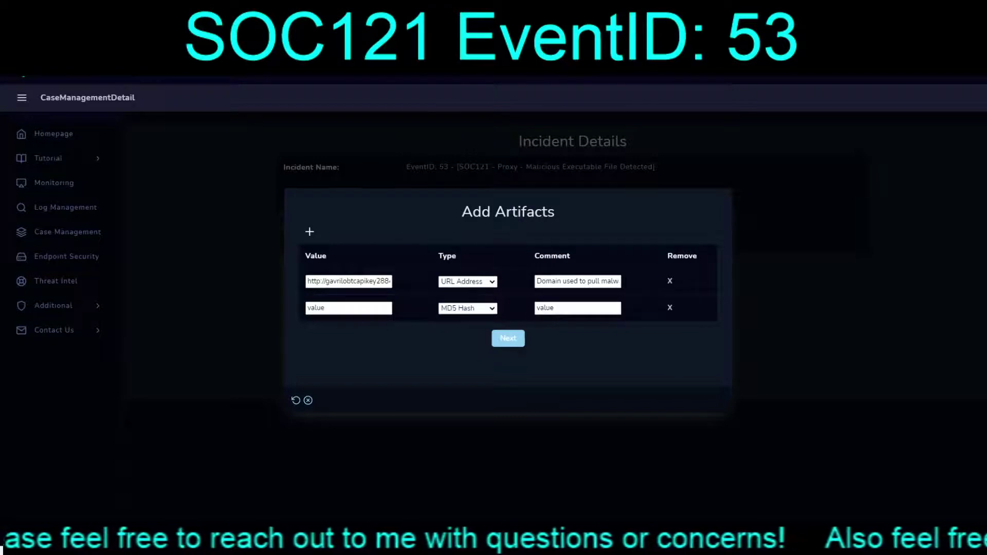
- Copy Pianificazione.exe's MD5 hash from its VirusTotal details into the second artifact and set the comment to Pianificazione.exe
key("ctrl+Tab")
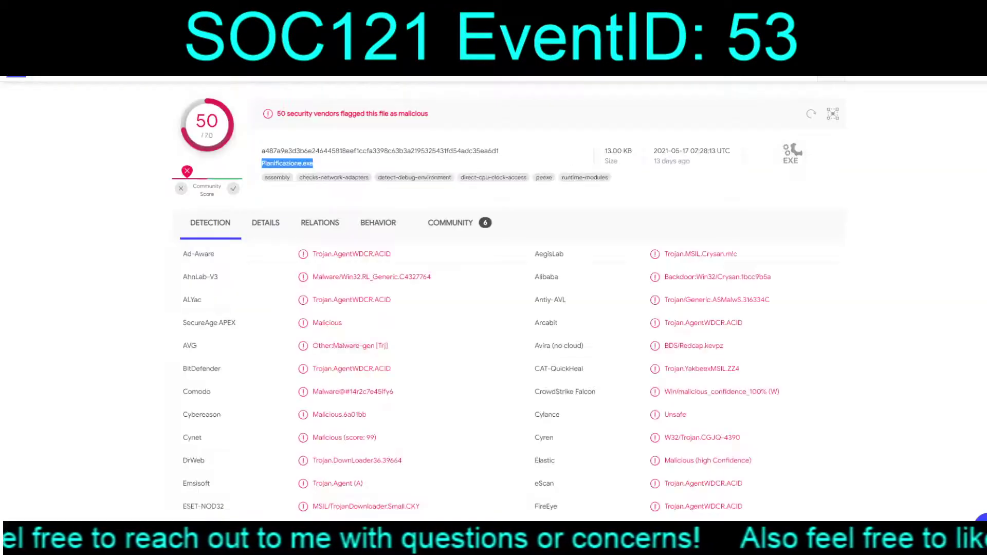
left_click(265, 223)
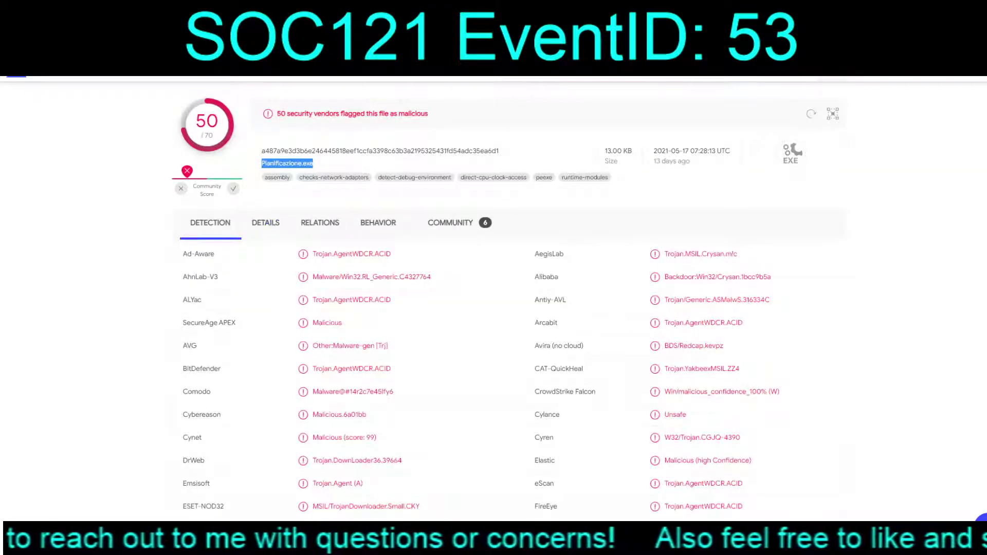
key("ctrl+Tab")
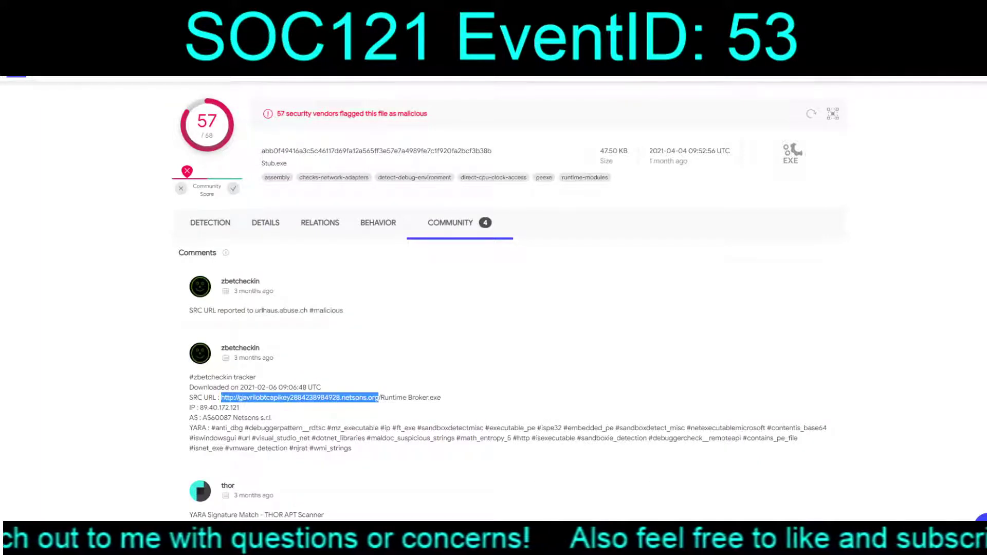
key("ctrl+shift+Tab")
left_click(265, 222)
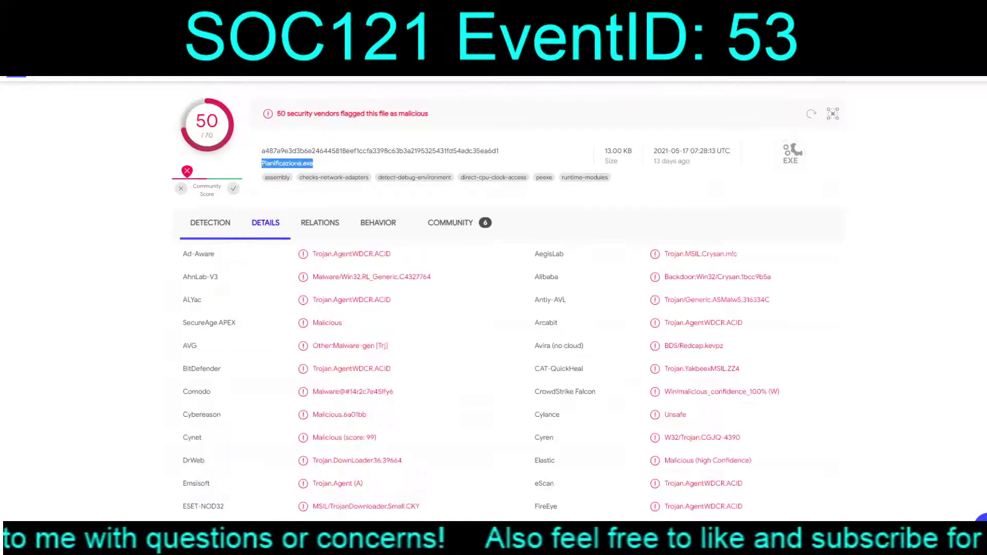
double_click(289, 271)
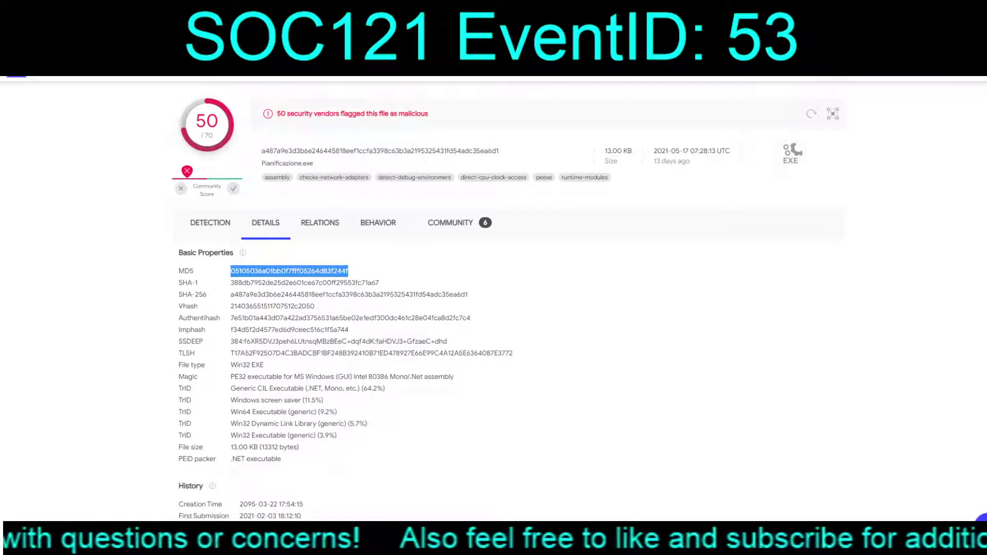
key("ctrl+Tab")
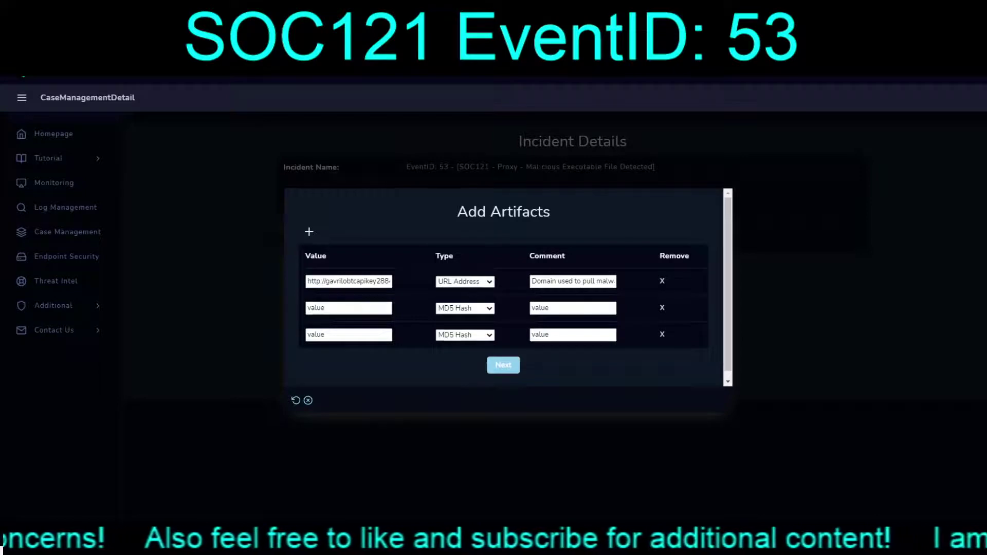
left_click(349, 307)
key("ctrl+v")
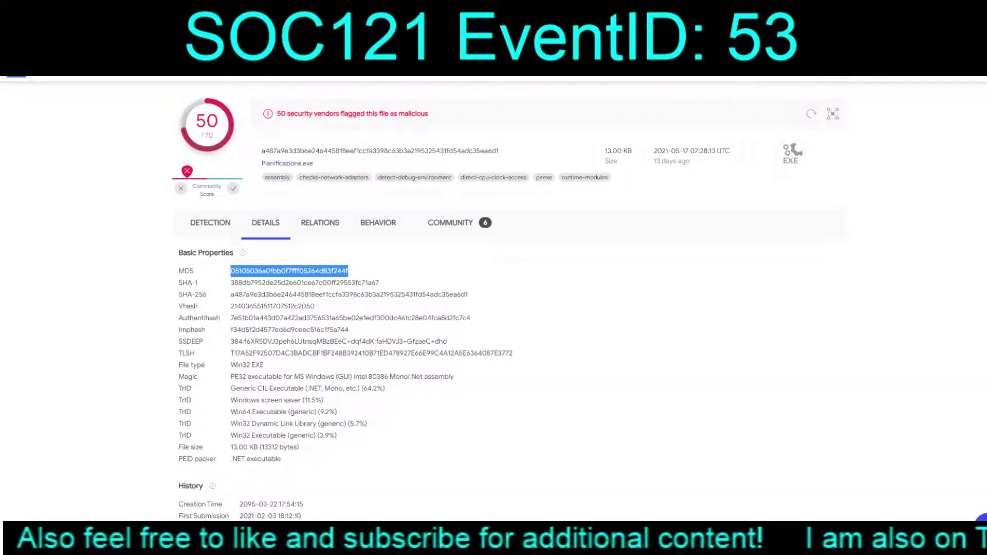
left_click_drag(316, 163, 262, 164)
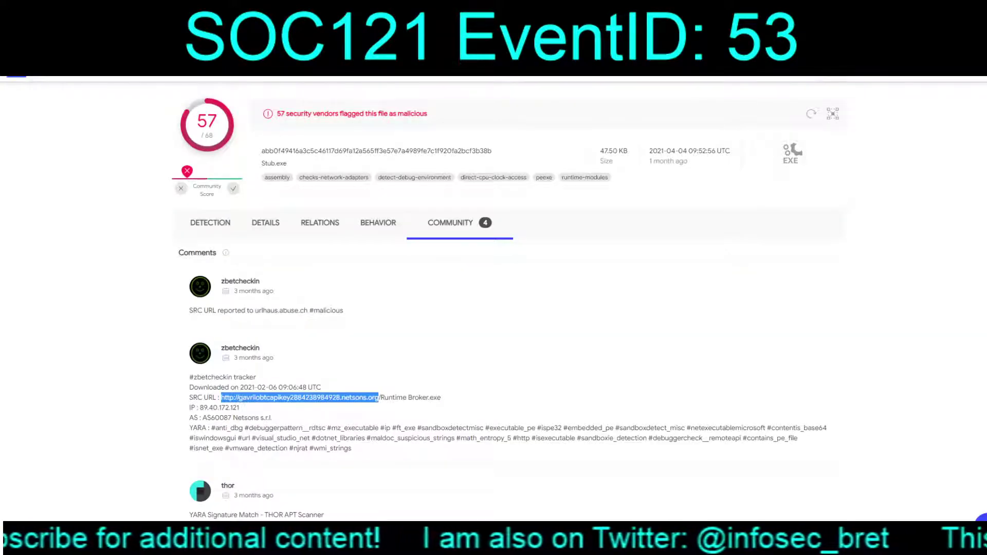
- Fill the third MD5 Hash artifact with the comment Runtime Broker.exe and the MD5 ece7422d1f658467ffa949aad9c97835 from VirusTotal
left_click_drag(441, 398, 381, 398)
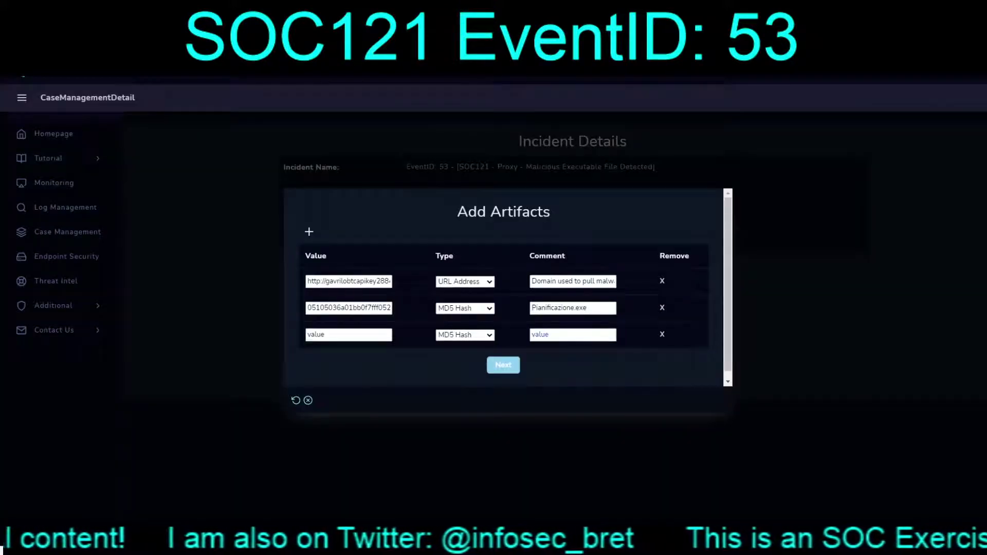
type("Runtime Broker.exe")
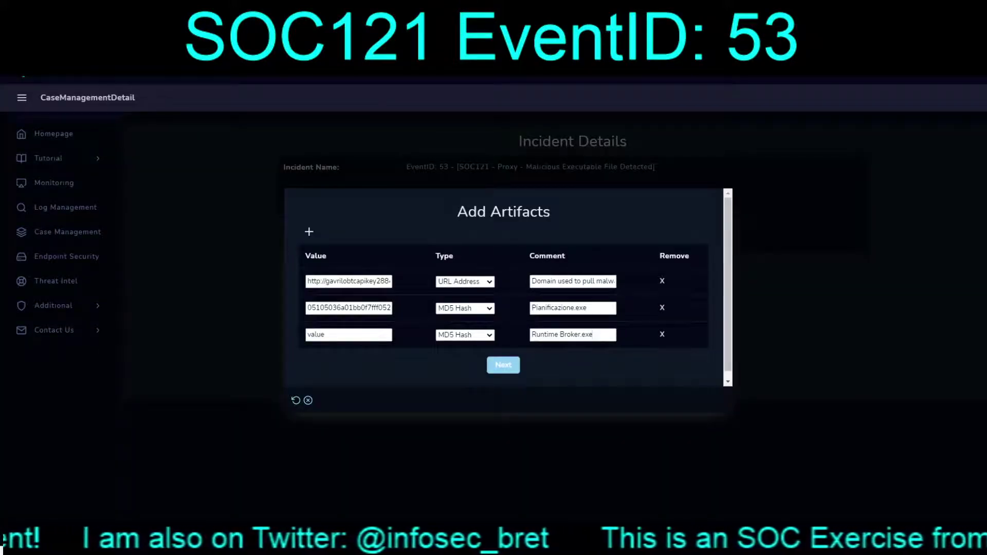
key("ctrl+Tab")
left_click(265, 223)
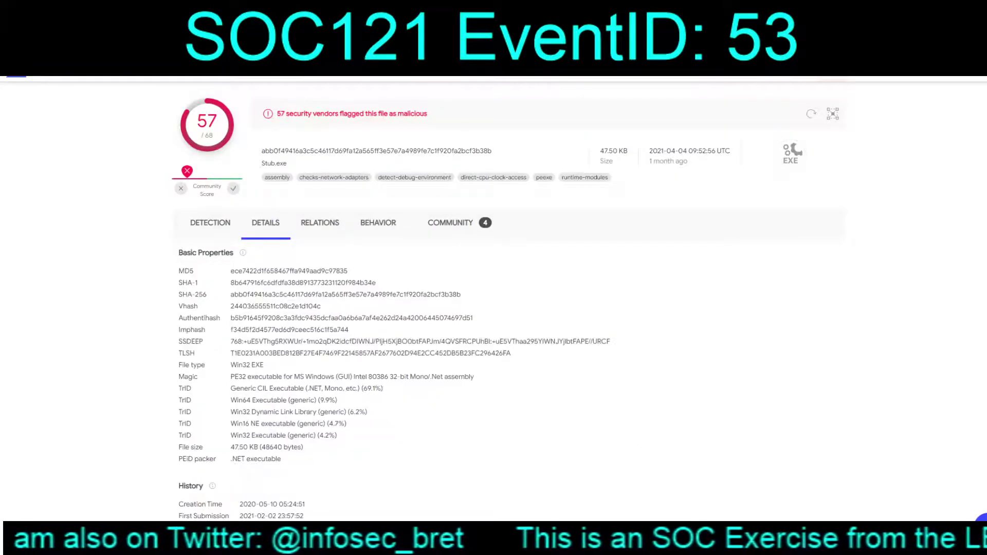
double_click(289, 271)
key("ctrl+c")
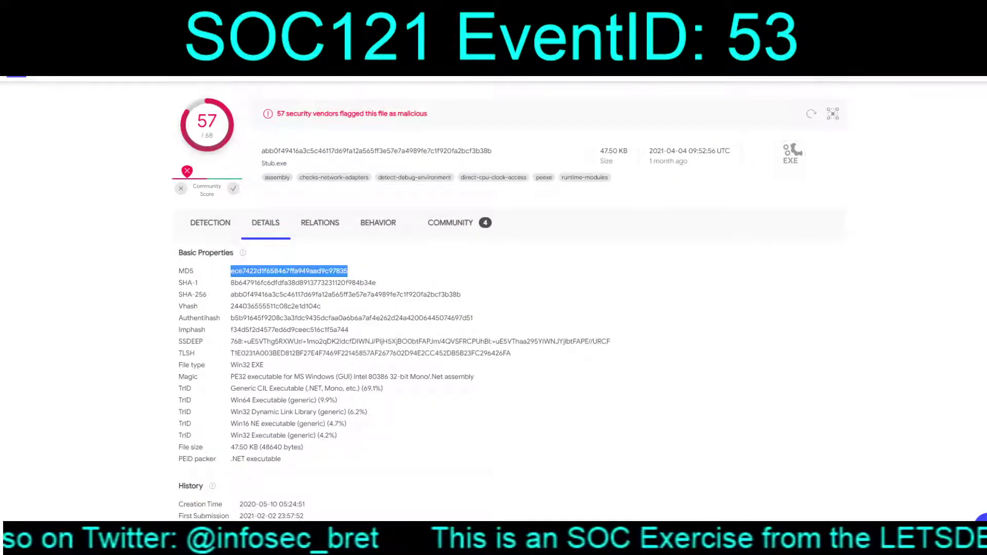
key("ctrl+Tab")
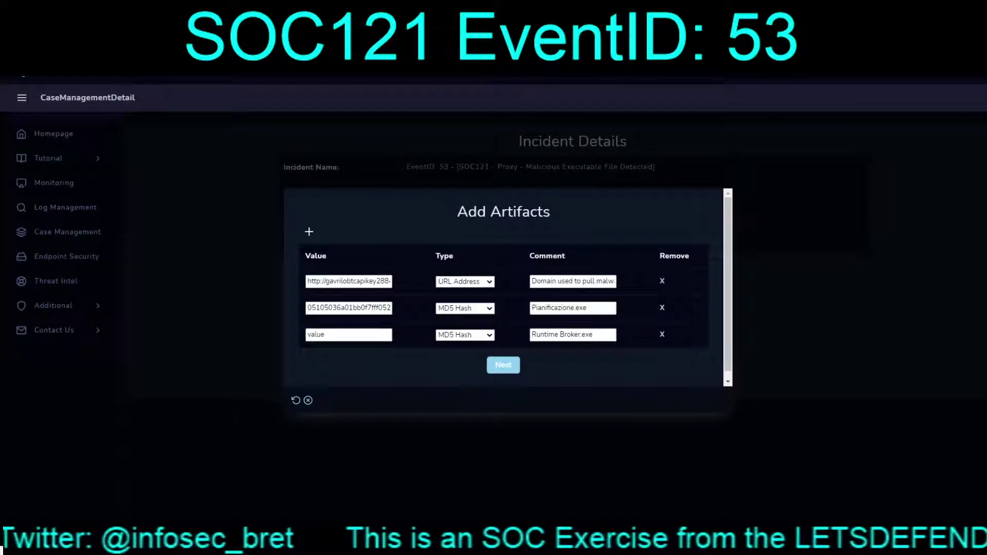
key("ctrl+v")
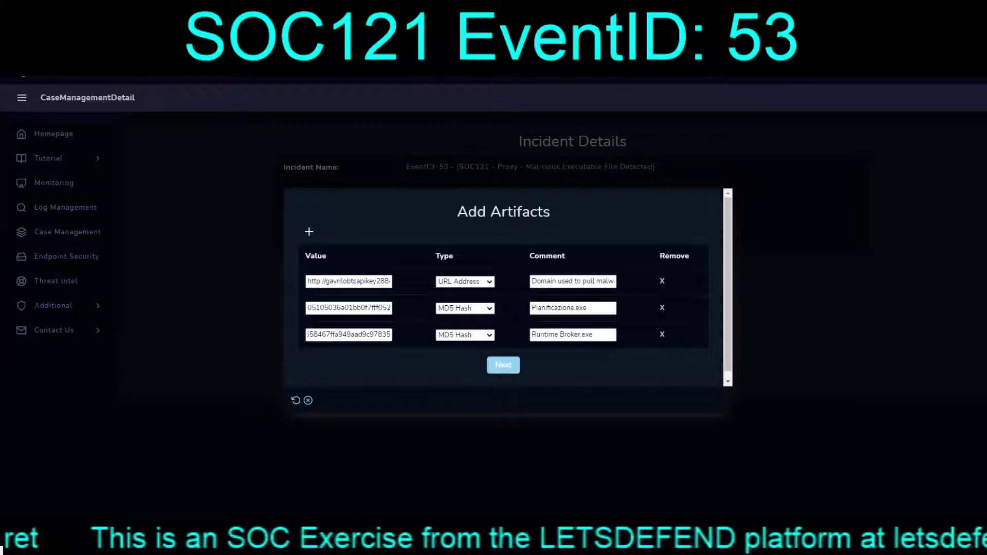
- Copy the IP address 89.40.172.121, contacted by pianificazione.exe, from the Contacted Hosts in the Hybrid Analysis report
key("ctrl+Tab")
scroll(423, 288, "up", 15)
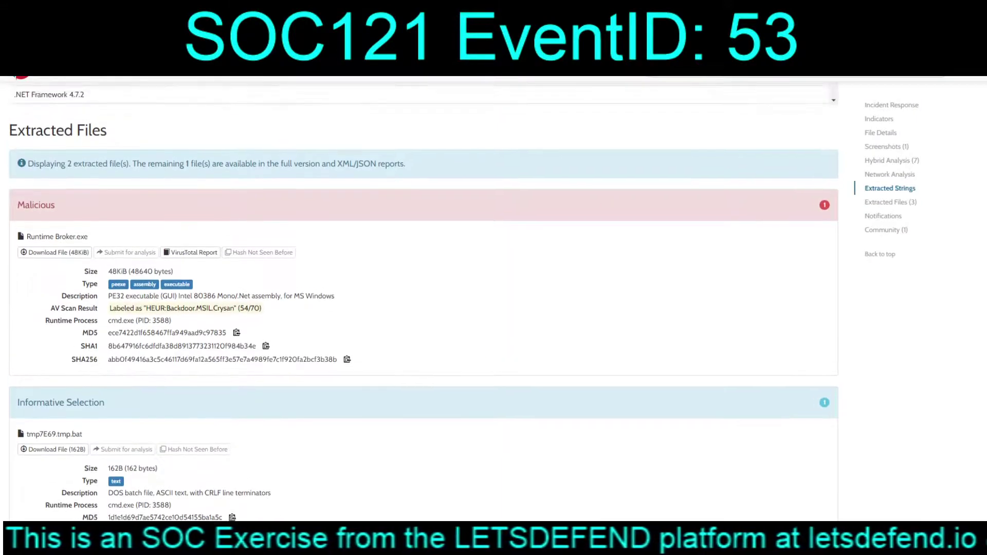
scroll(423, 288, "up", 6)
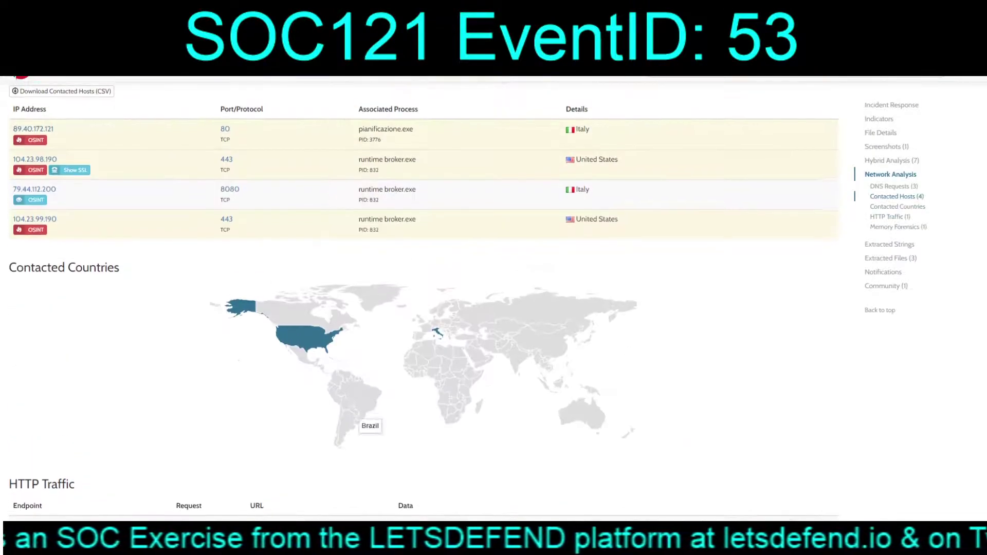
scroll(423, 286, "up", 1)
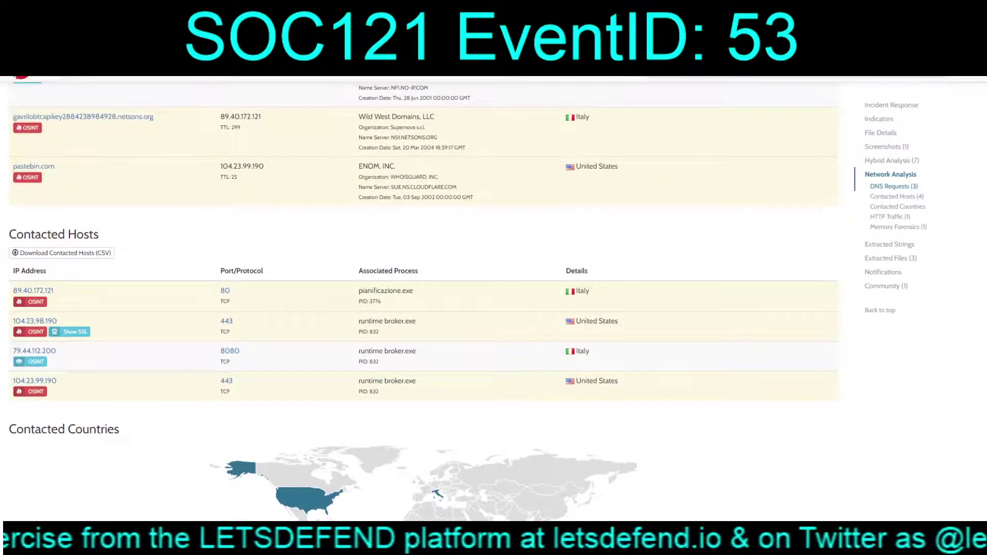
left_click_drag(54, 291, 12, 291)
key("ctrl+c")
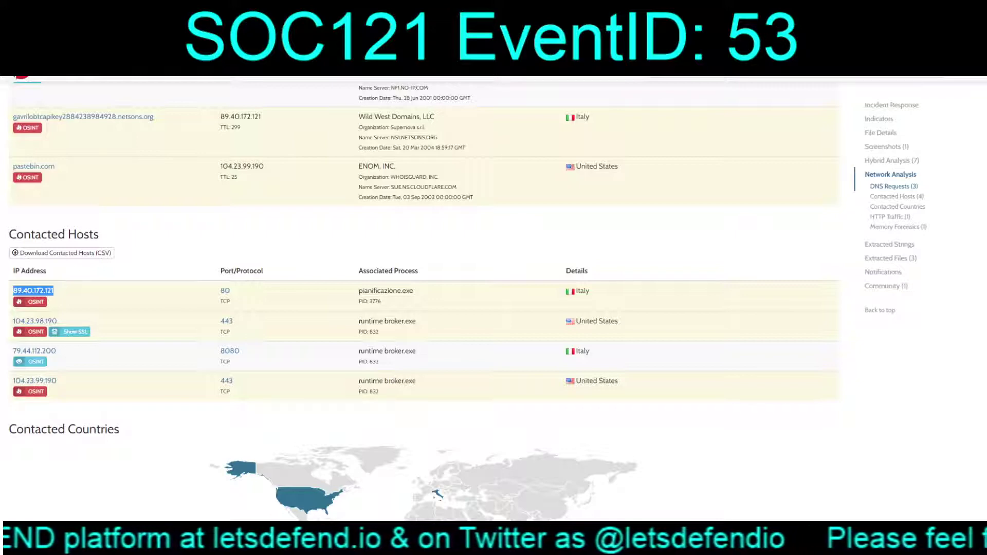
scroll(424, 288, "up", 2)
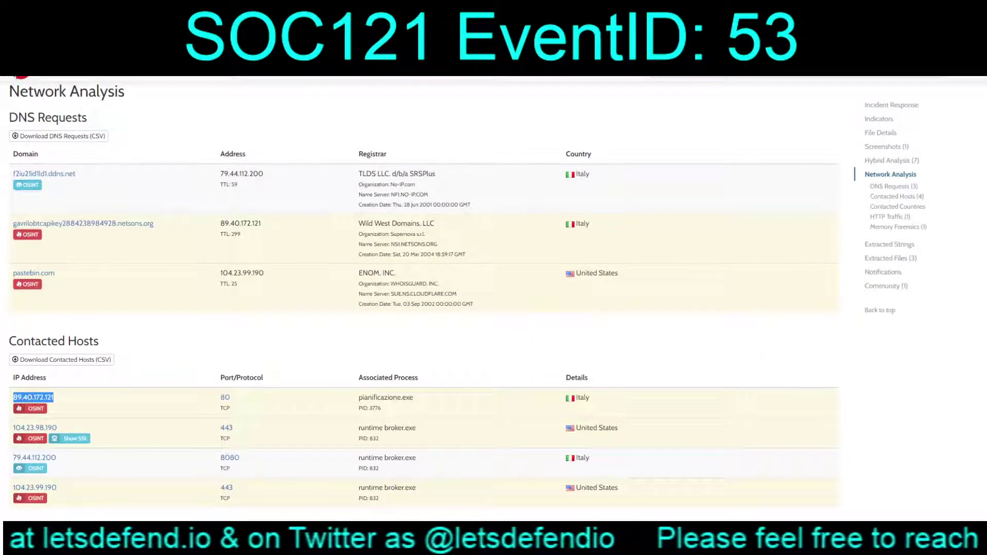
- Add two more artifact rows in the LetsDefend playbook and set the type of both to IP Address
key("ctrl+Tab")
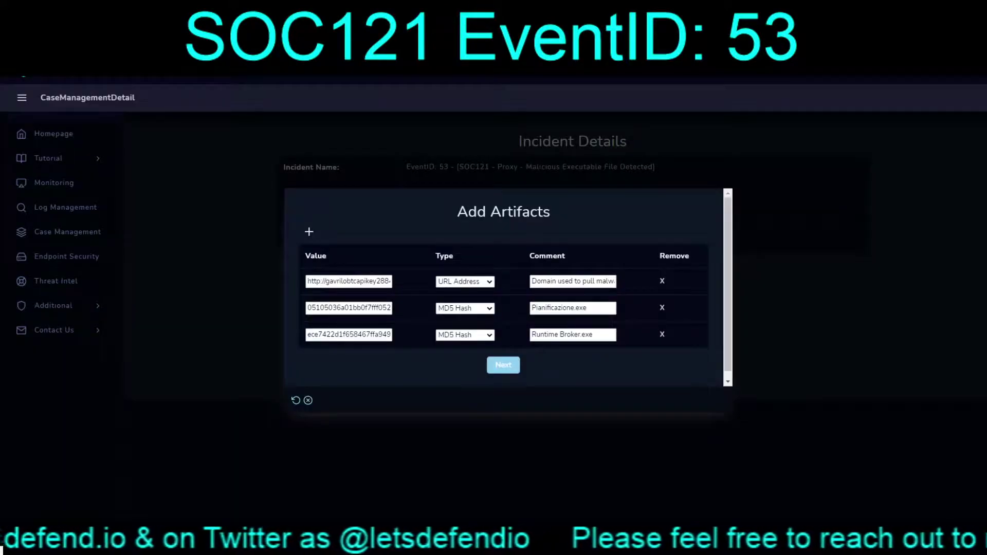
left_click(309, 232)
left_click(308, 232)
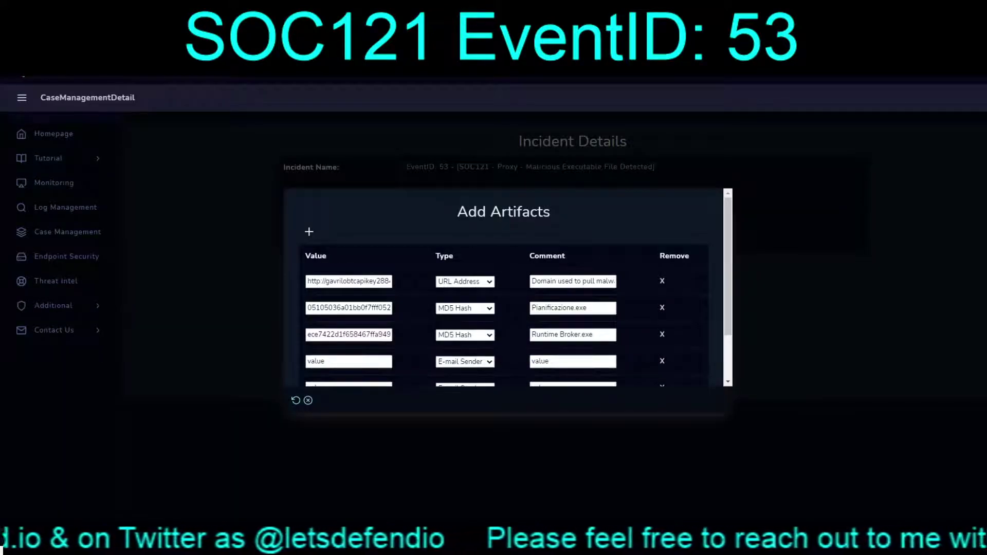
left_click(457, 396)
scroll(464, 329, "down", 3)
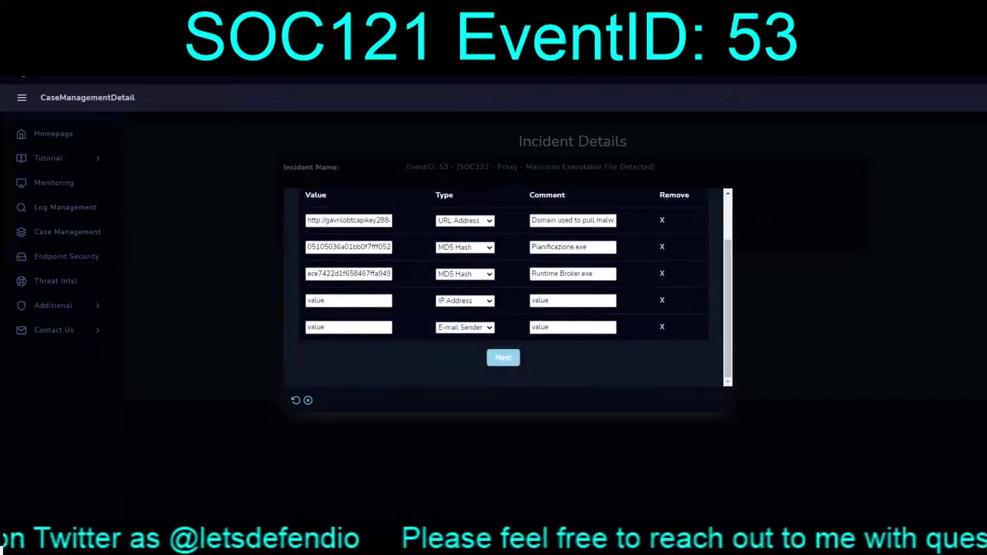
left_click(465, 321)
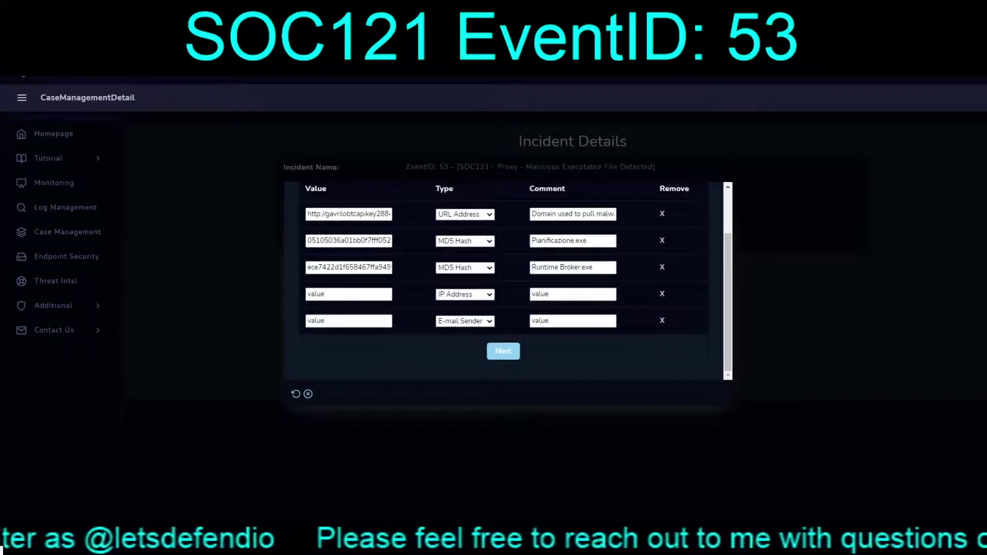
left_click(458, 349)
- Fill the fourth artifact with the value 89.40.172.121 and the domain gavrilobtcapikey2884238984928.netsons.org from Hybrid Analysis as its comment
double_click(316, 294)
key("ctrl+v")
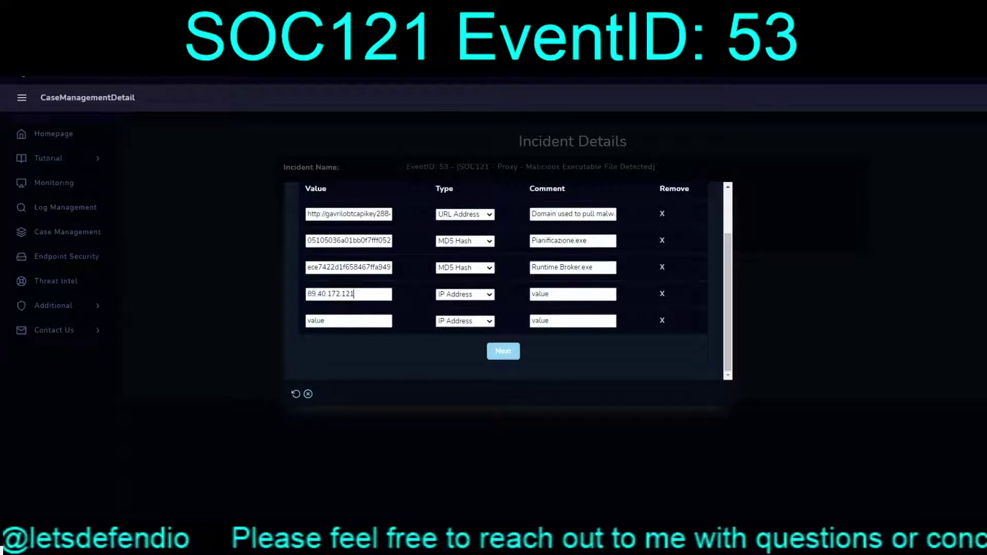
left_click(565, 294)
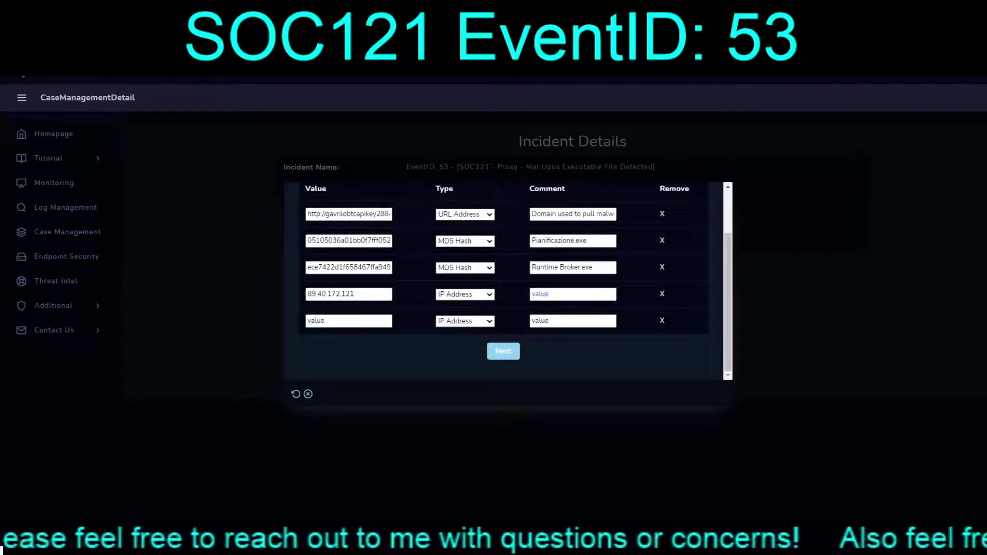
key("ctrl+Tab")
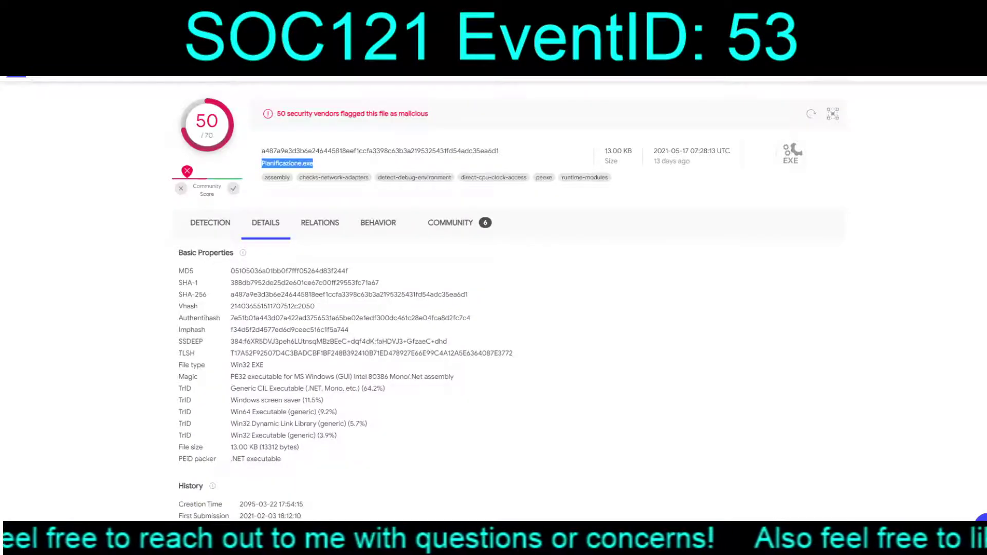
key("ctrl+Tab")
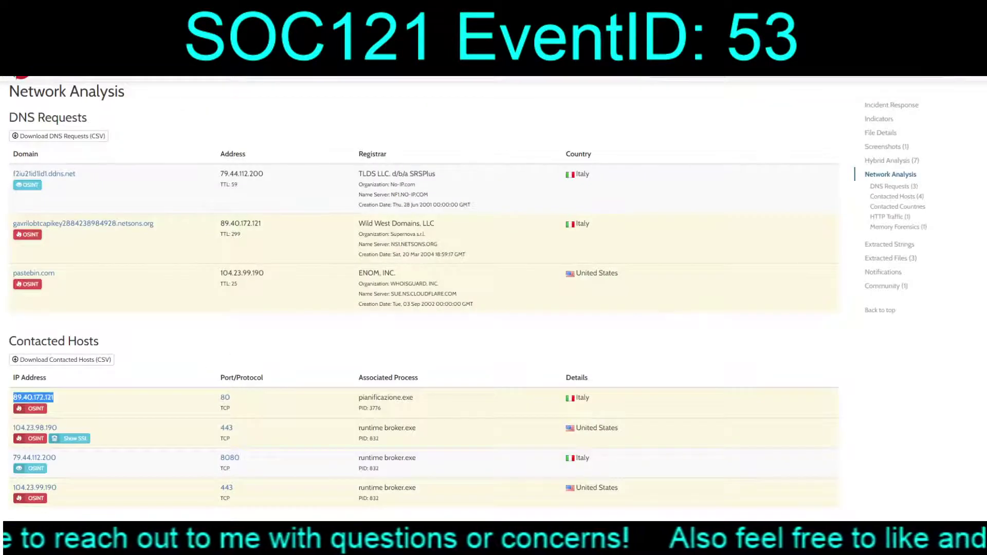
left_click_drag(153, 223, 13, 223)
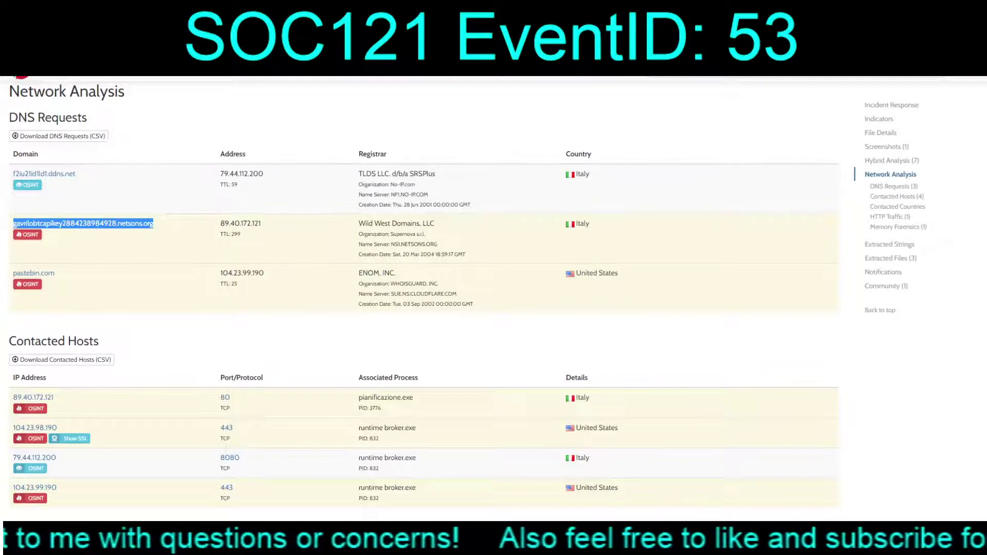
key("ctrl+Tab")
key("ctrl+v")
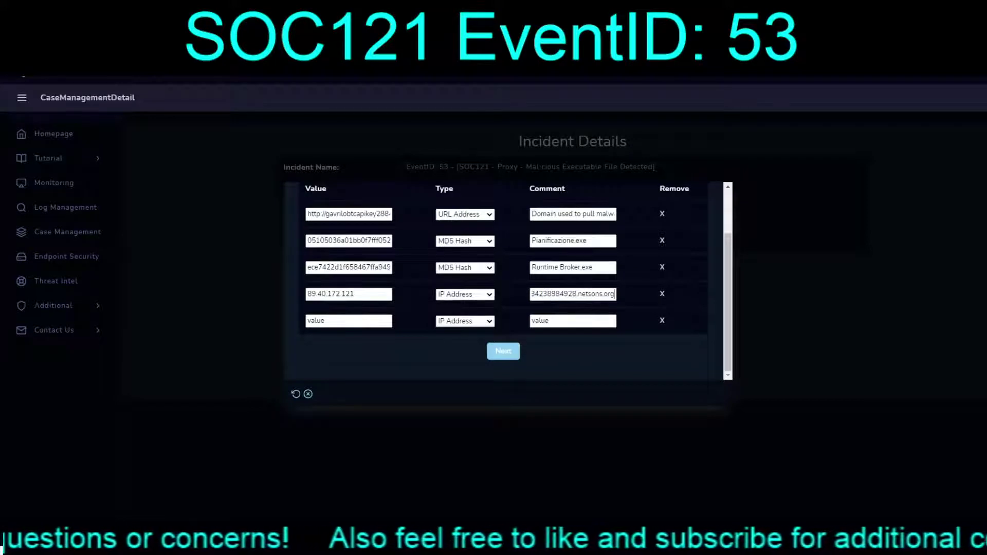
- Copy the ddns.net domain from Hybrid Analysis' DNS Requests into the fifth artifact's comment
key("ctrl+Tab")
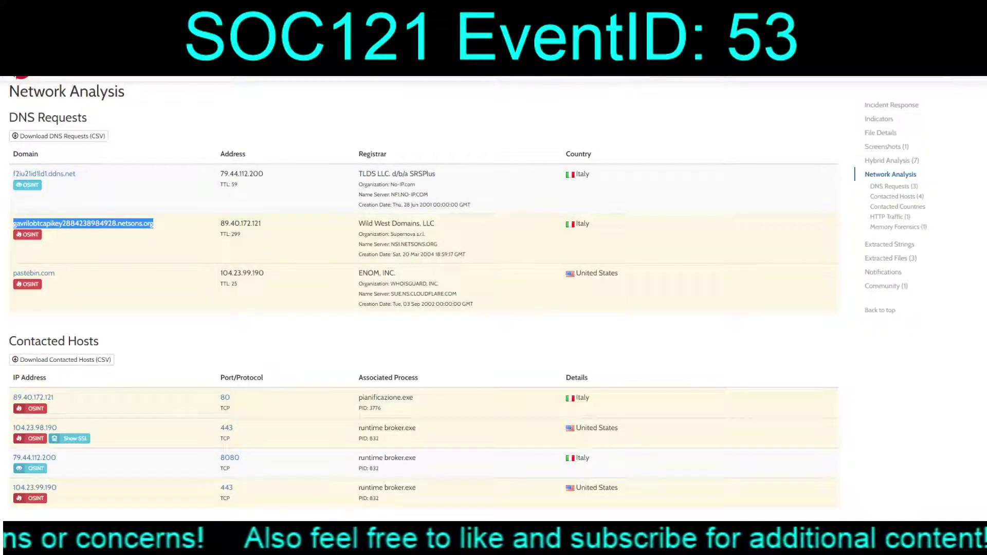
left_click_drag(75, 174, 13, 174)
key("ctrl+c")
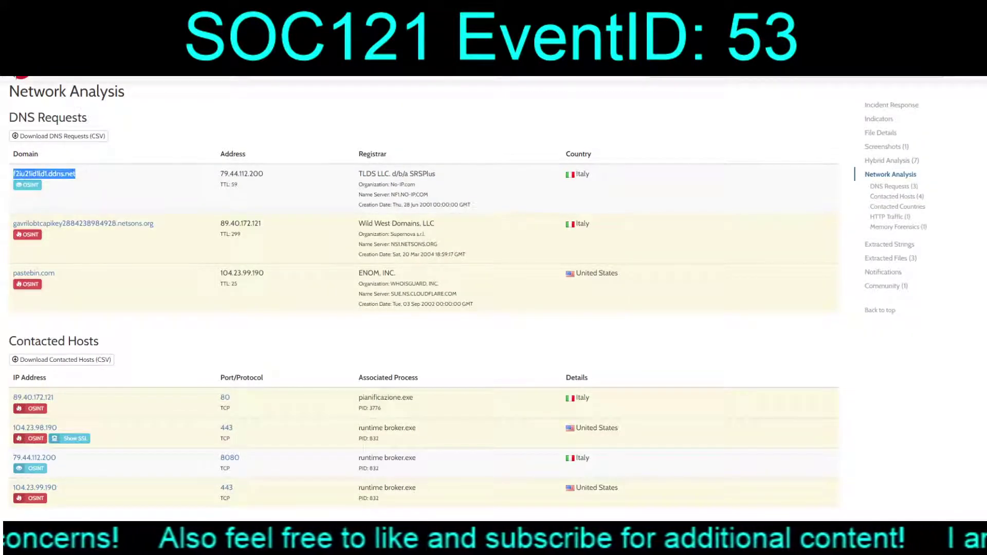
key("ctrl+shift+Tab")
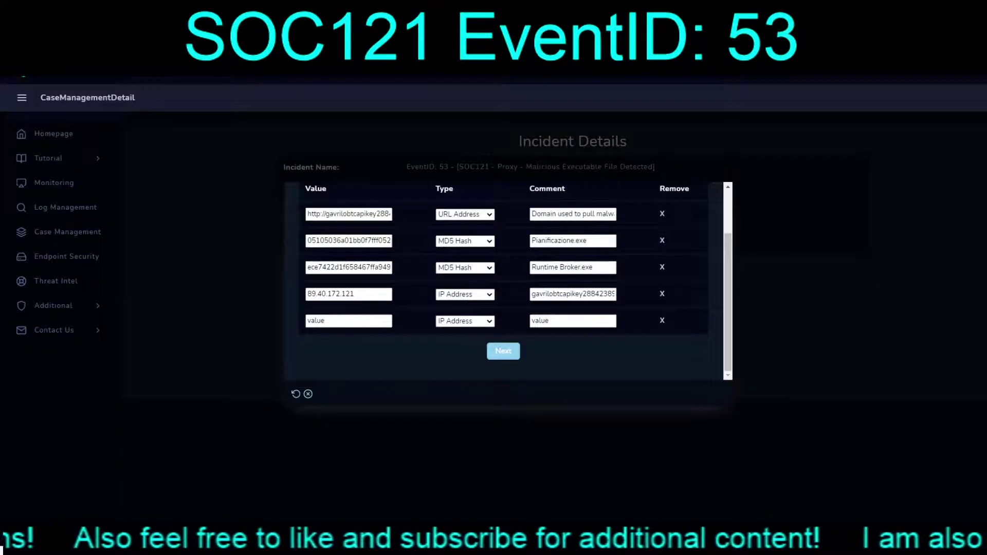
left_click(572, 321)
key("ctrl+v")
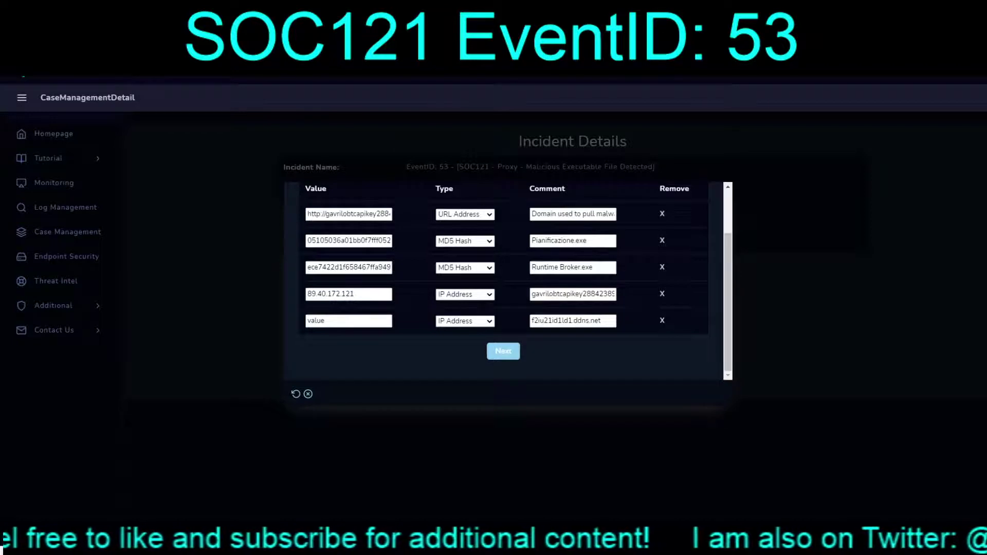
- Set the fifth artifact's value to 79.44.112.200, copied from the ddns.net entry in Hybrid Analysis' DNS Requests
key("ctrl+Tab")
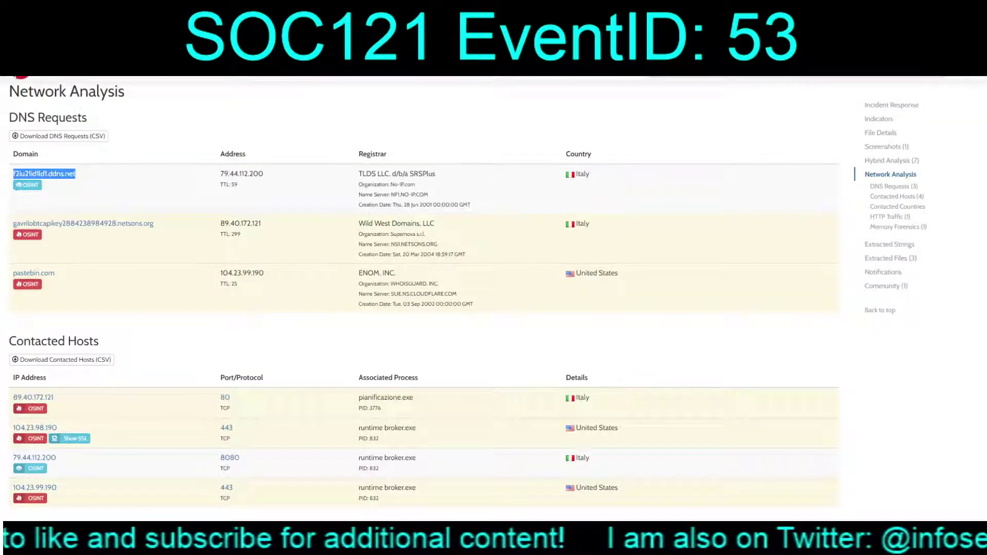
left_click_drag(263, 174, 220, 174)
key("ctrl+c")
left_click(220, 174)
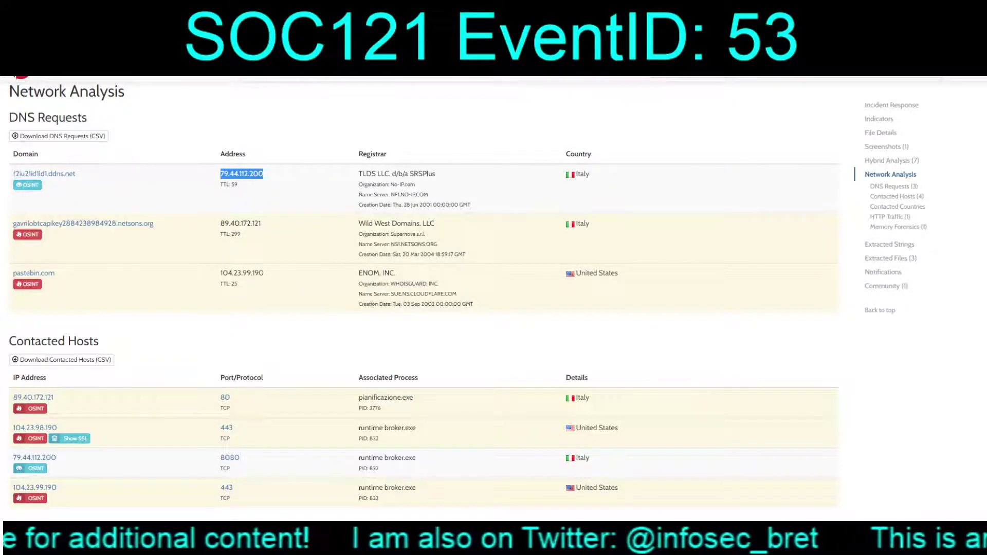
key("ctrl+Tab")
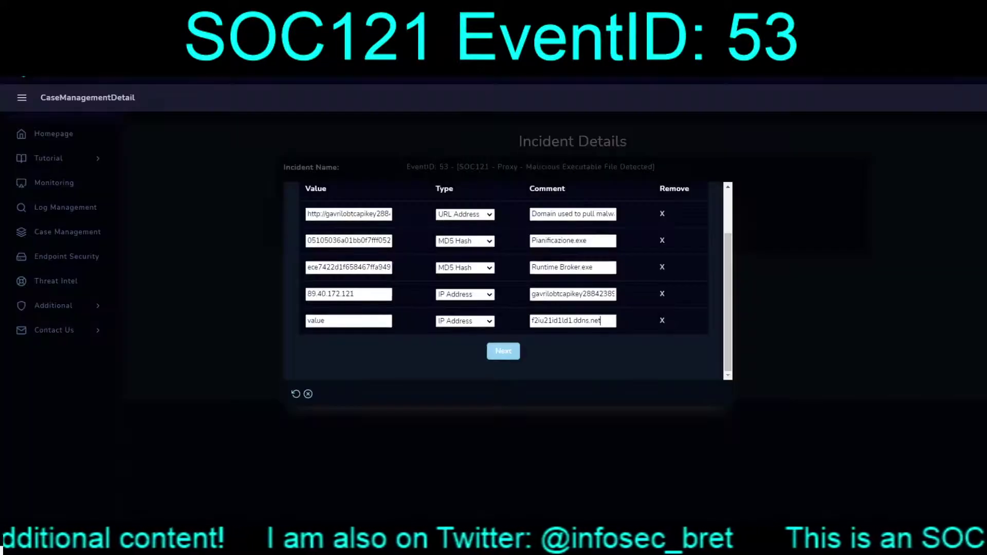
left_click(349, 321)
key("ctrl+v")
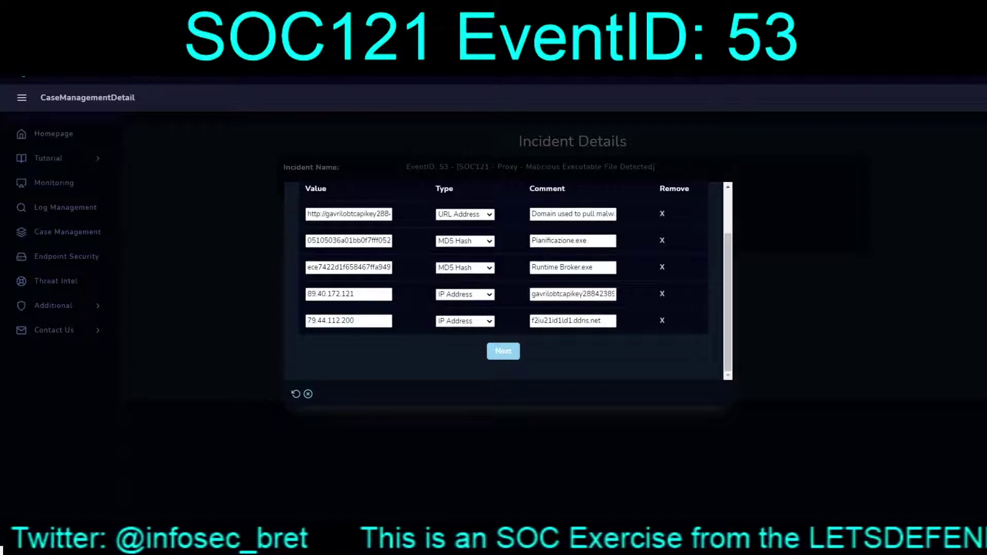
scroll(508, 283, "down", 1)
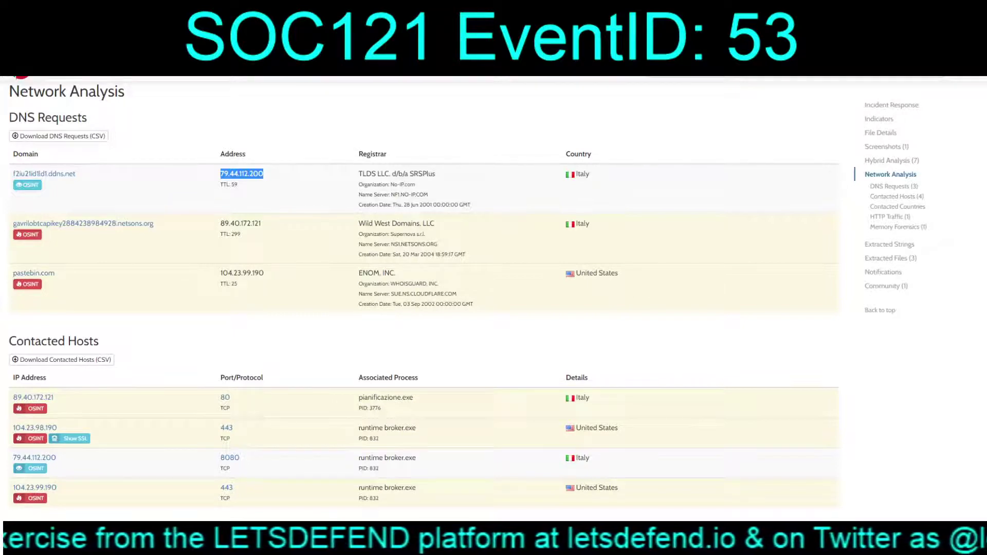
- Copy pastebin.com's address 104.23.99.190 from the DNS Requests and look it up in Cisco Talos
double_click(242, 273)
key("ctrl+c")
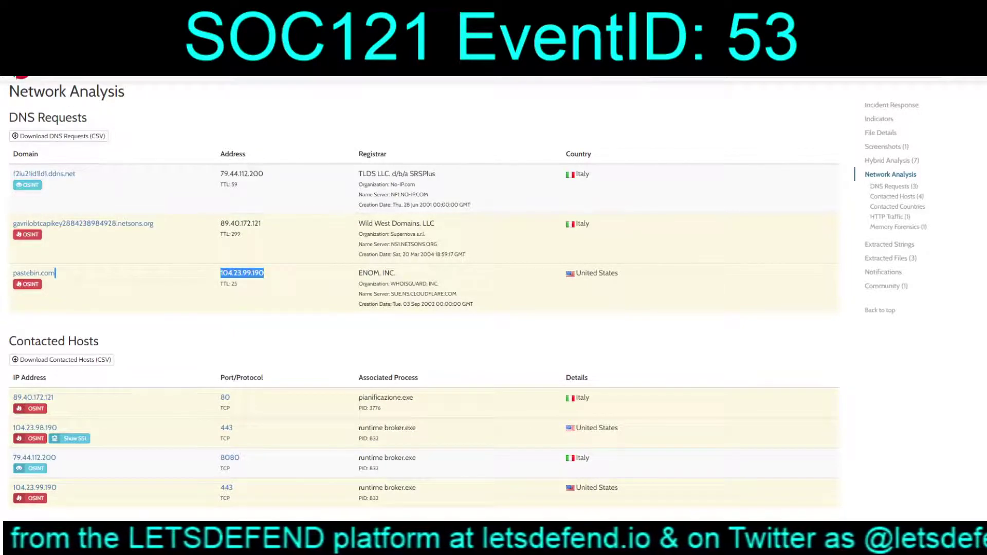
left_click_drag(265, 273, 222, 273)
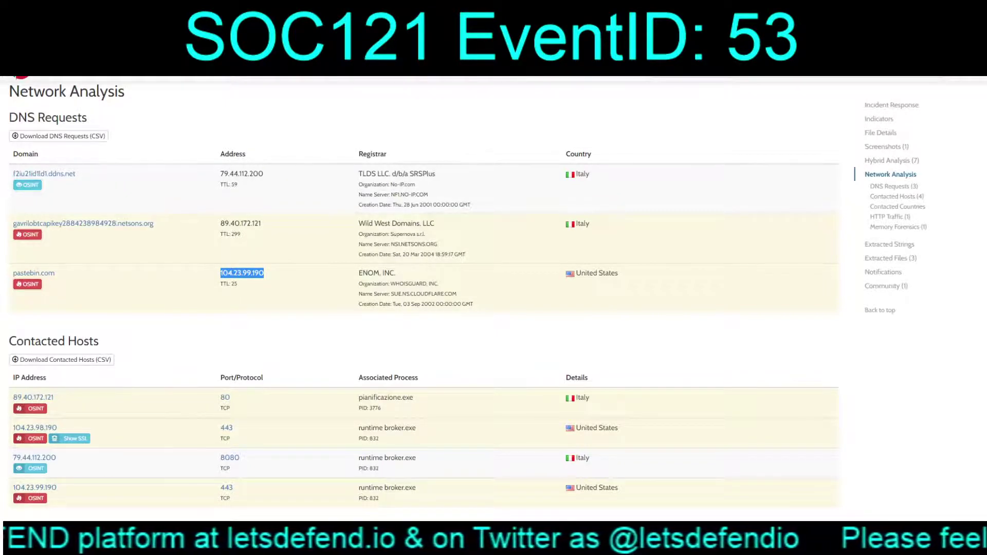
key("ctrl+Tab")
key("ctrl+v")
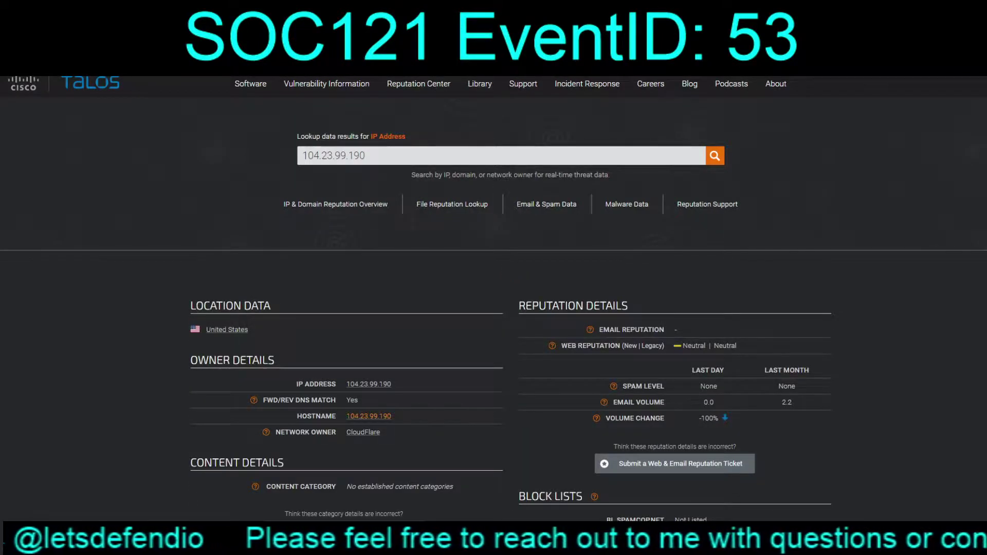
- Examine the block lists, additional information and WHOIS record for 104.23.99.190
scroll(510, 285, "down", 4)
scroll(511, 284, "down", 5)
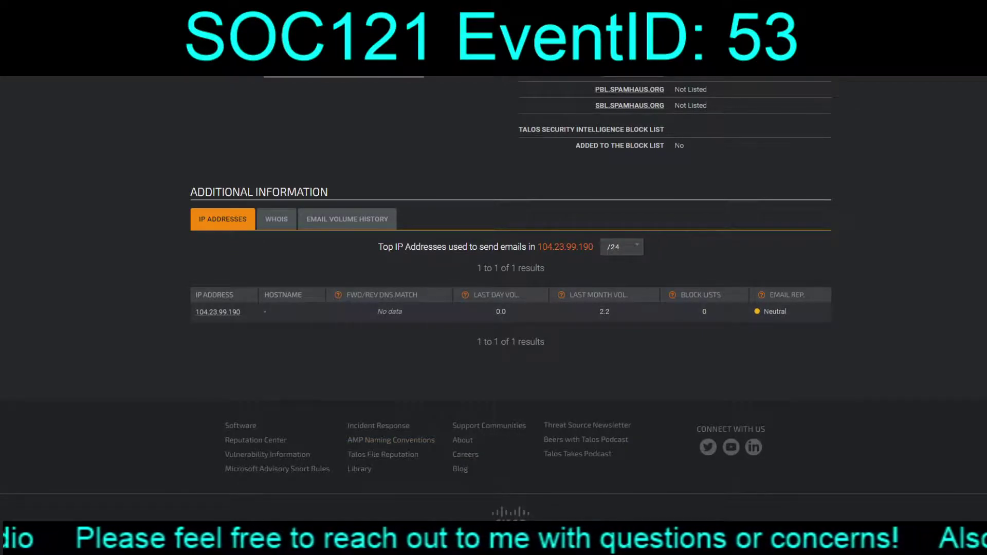
left_click(276, 219)
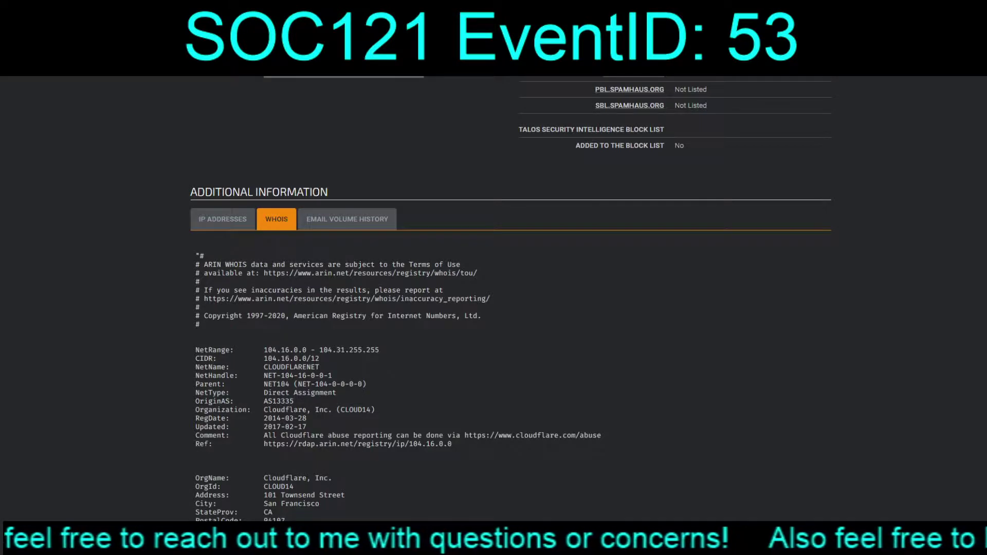
scroll(494, 298, "down", 8)
scroll(493, 298, "up", 17)
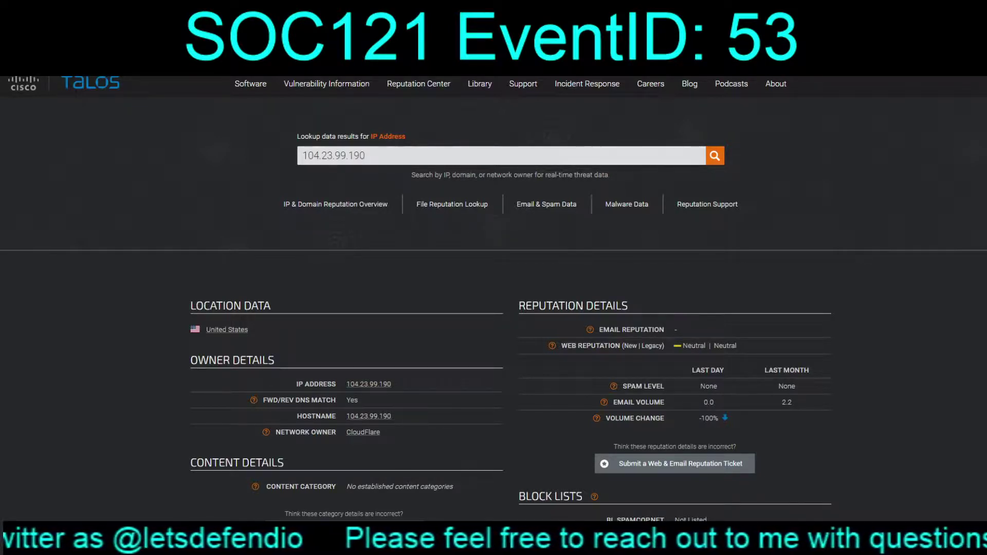
- Look up 104.23.98.190 in Talos and review its owner, reputation and block list details
left_click(344, 155)
type("8")
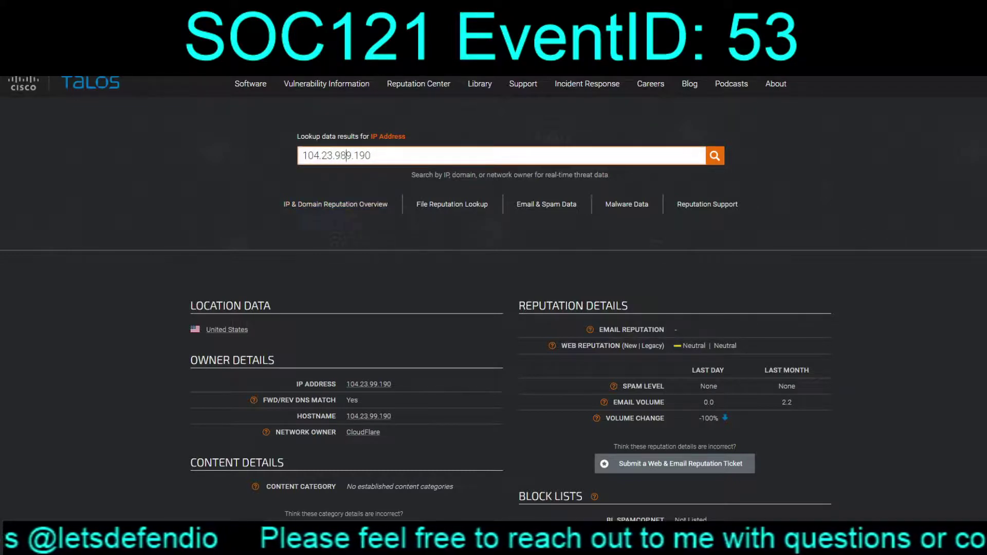
key("Delete")
key("Return")
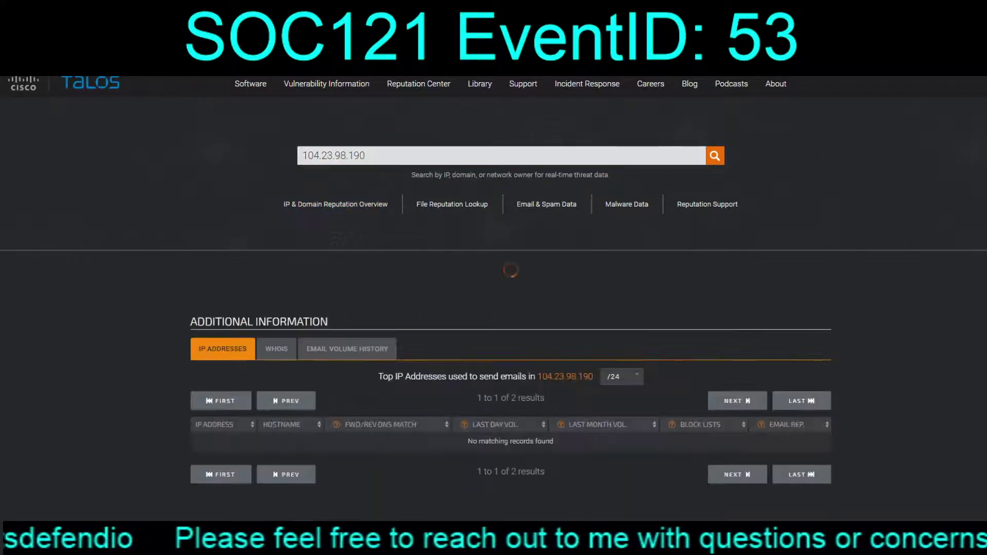
scroll(494, 282, "down", 1)
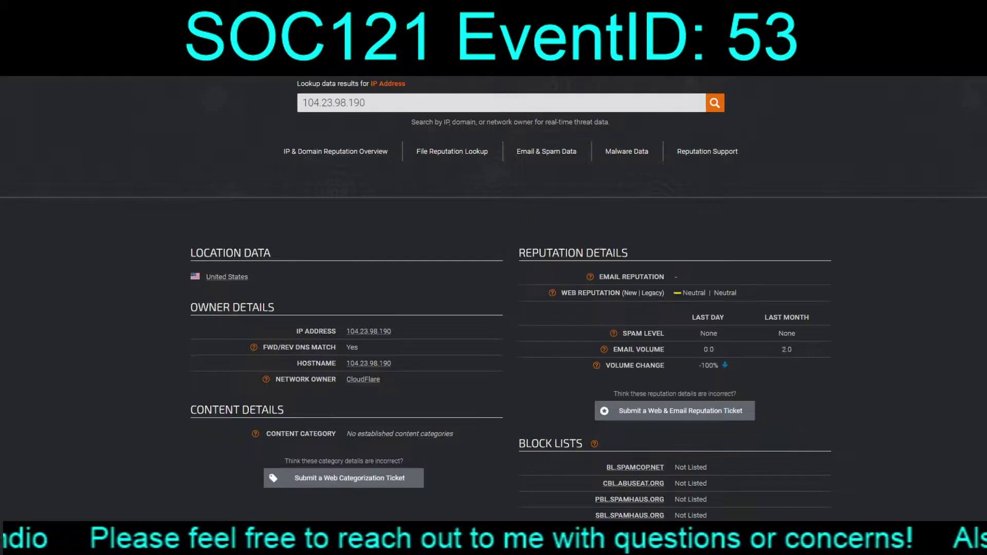
scroll(493, 282, "down", 5)
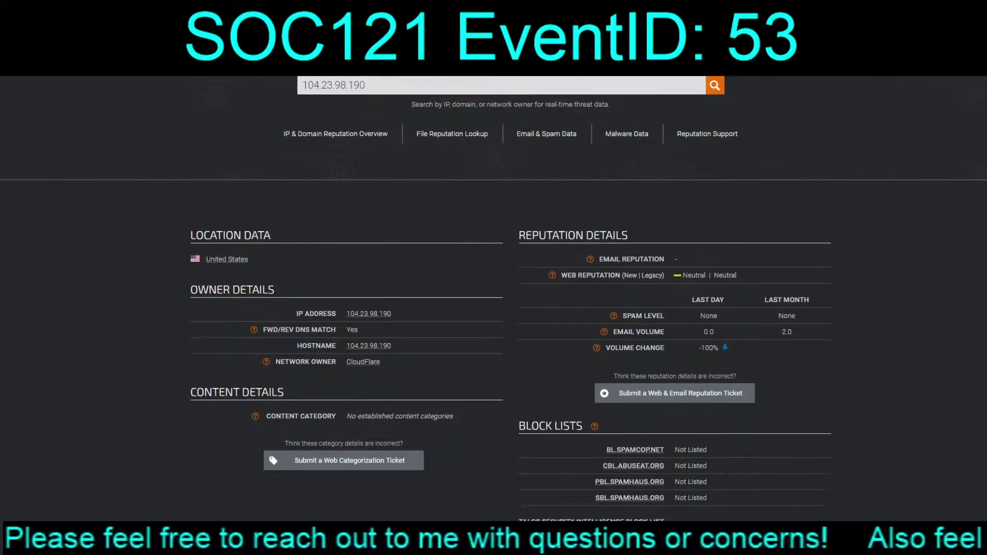
scroll(493, 282, "up", 6)
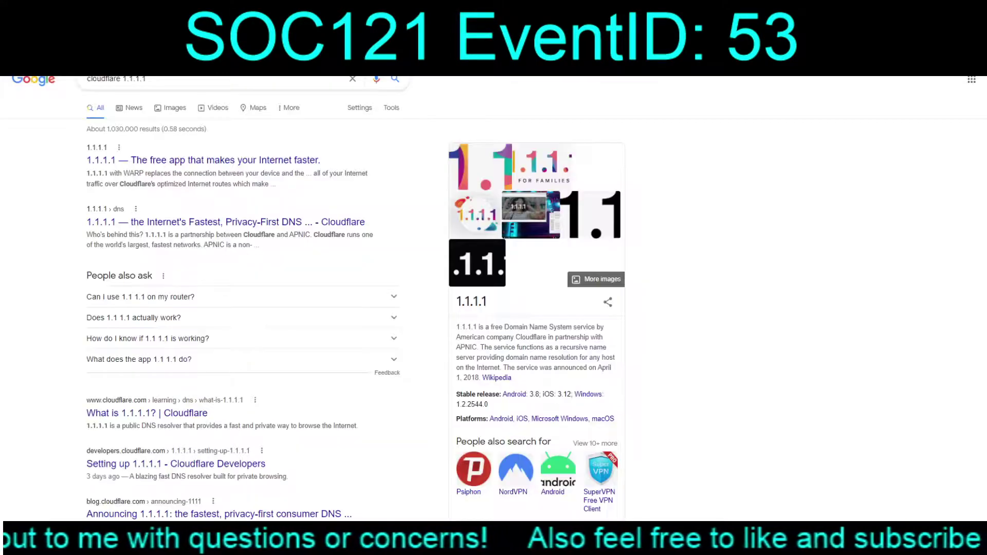
- Look up pastebin in the browser
key("ctrl+l")
type("pastebin")
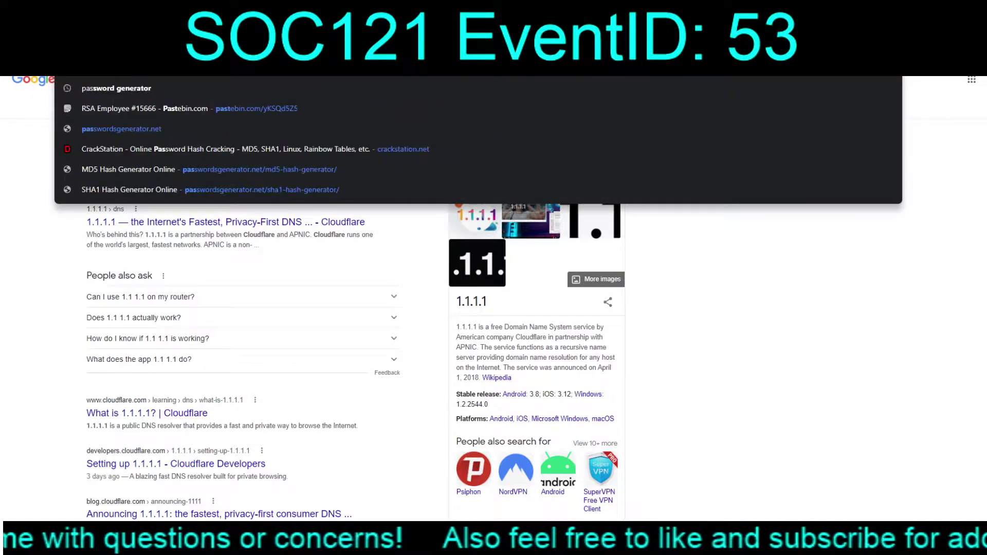
key("Return")
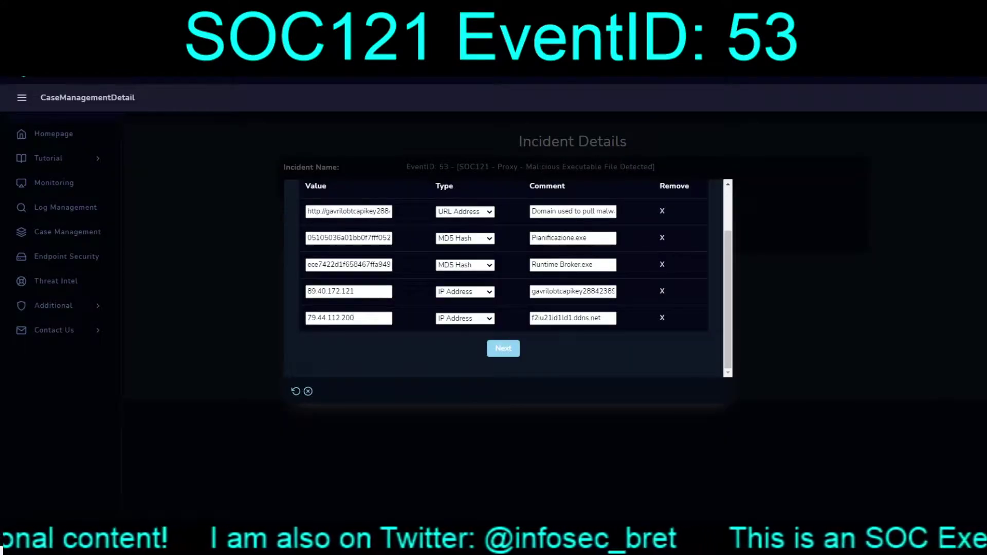
- Submit the five artifacts in the LetsDefend playbook, pass the containment stage and finish the playbook
left_click(503, 348)
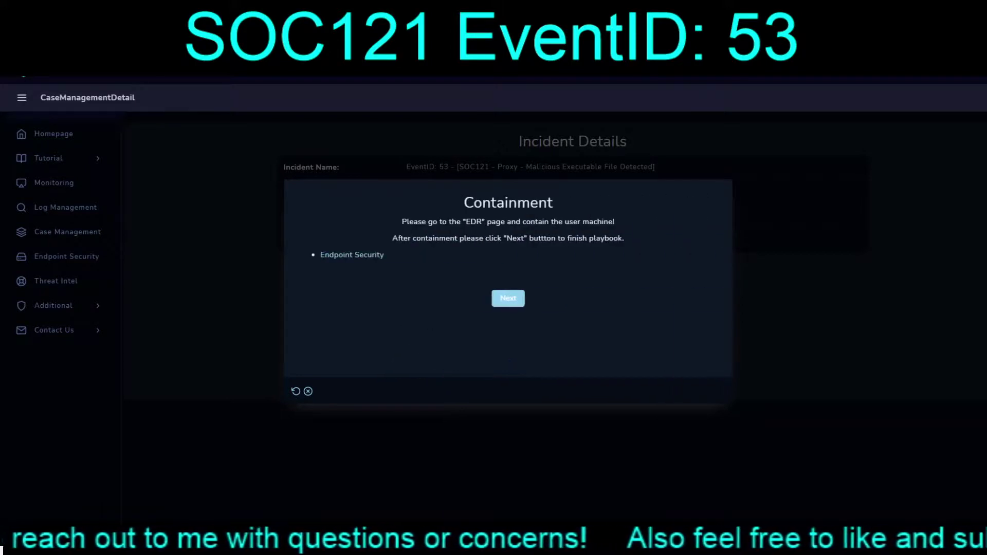
left_click(508, 298)
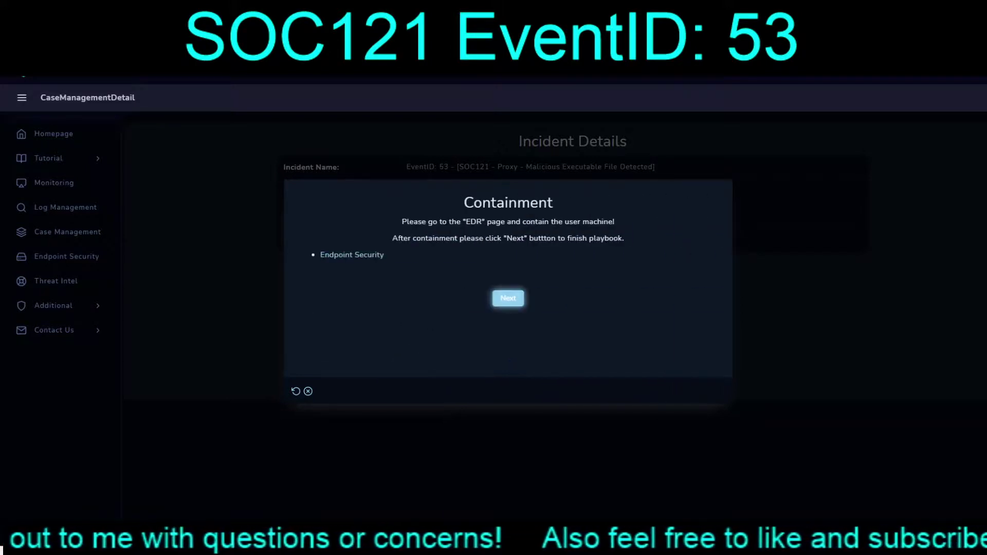
left_click(711, 386)
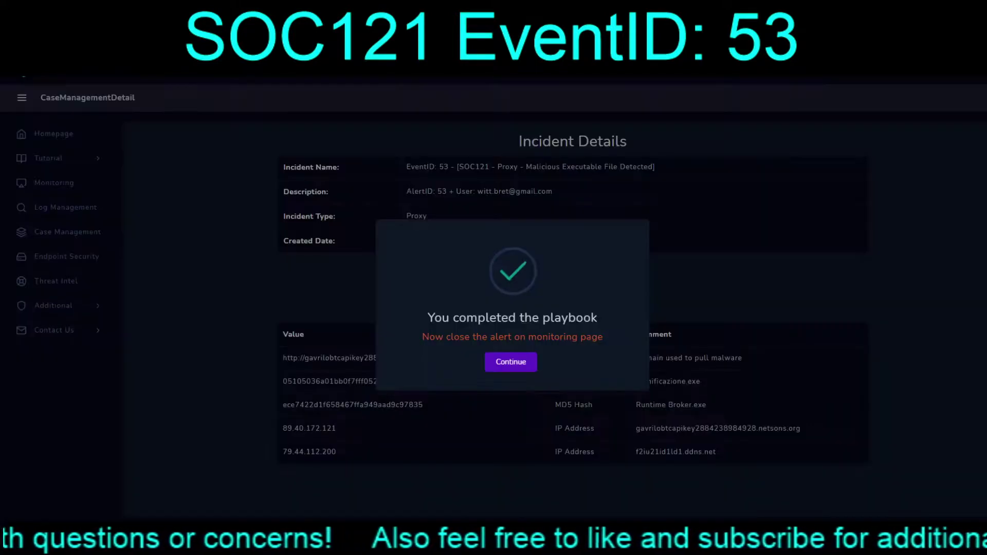
key("Return")
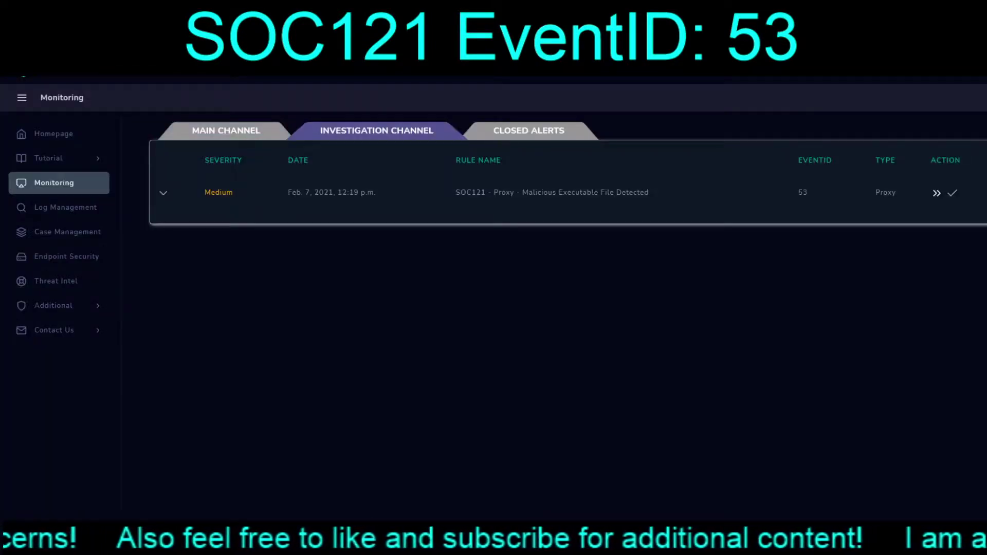
- Close the EventID 53 alert as a True Positive with the note "Confirmed malicious"
left_click(952, 193)
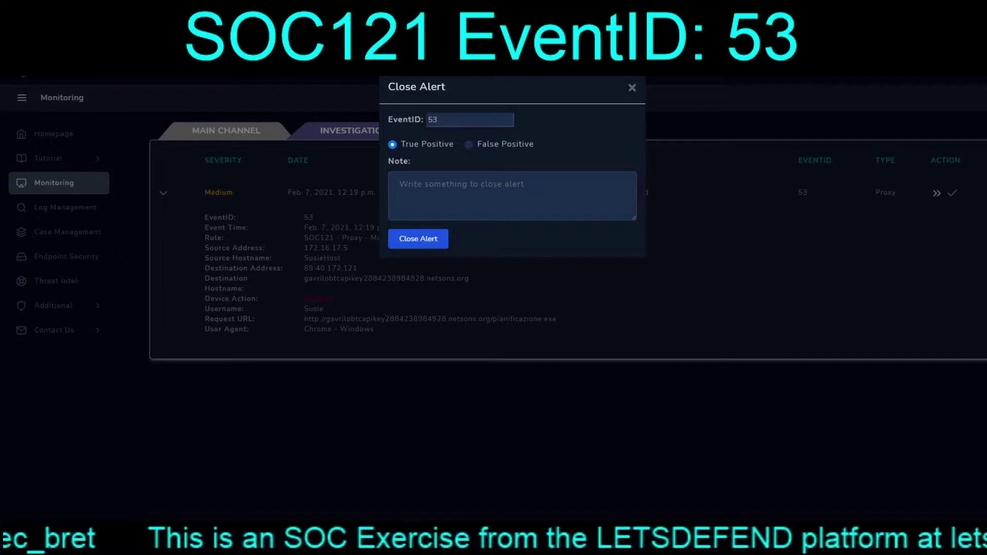
type("Confir")
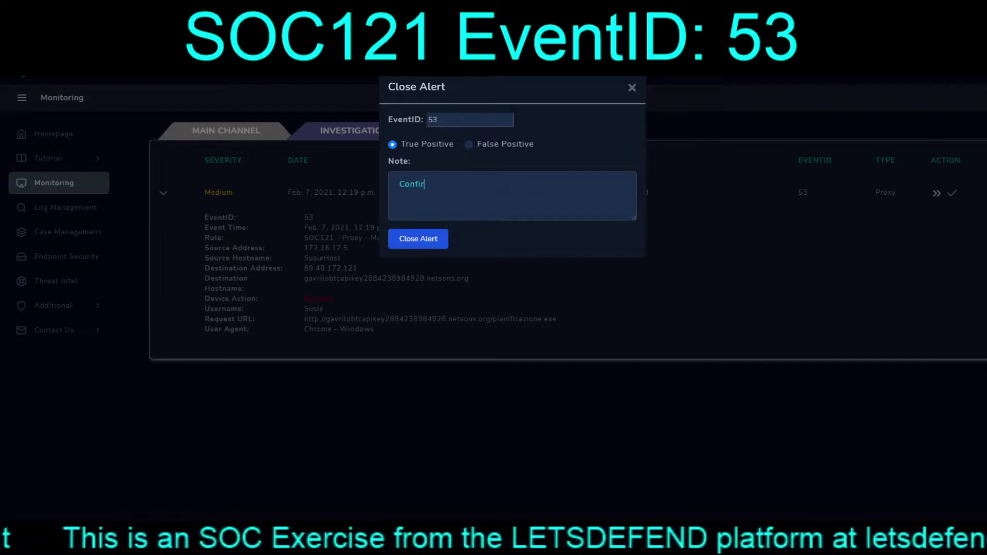
type("med malicious")
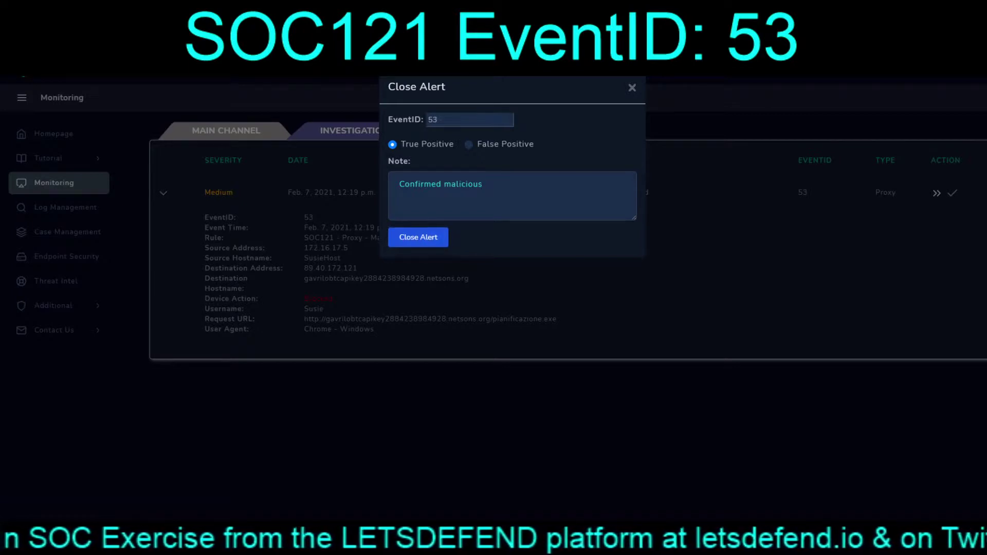
key("Tab")
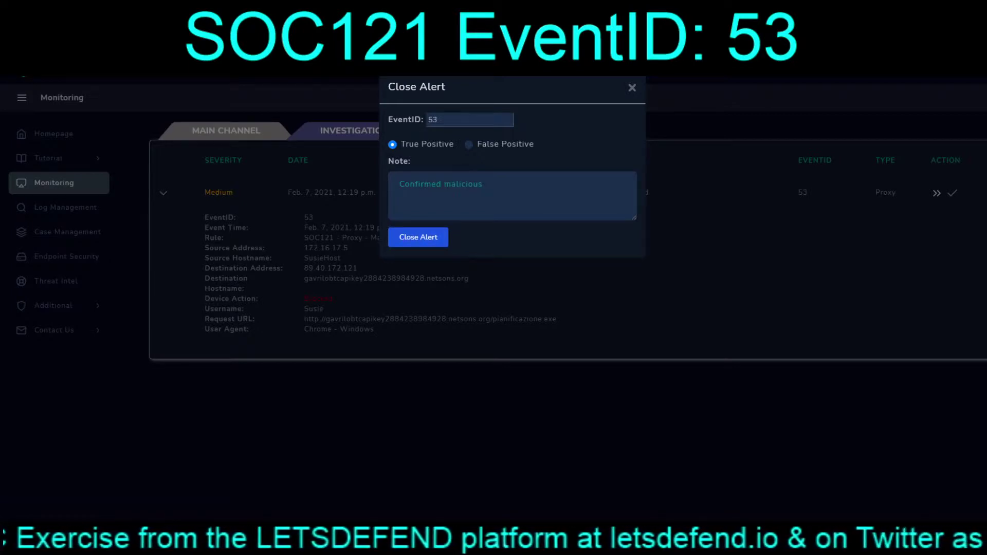
key("Return")
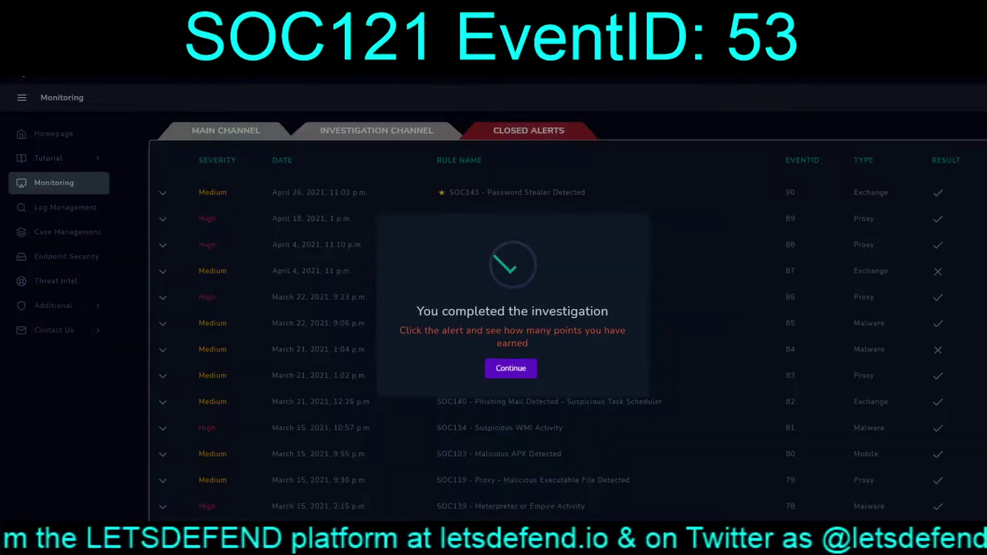
key("Return")
- Find the SOC121 EventID 53 entry among the closed alerts, expand it and review the points for the answer and playbook questions
scroll(567, 298, "down", 9)
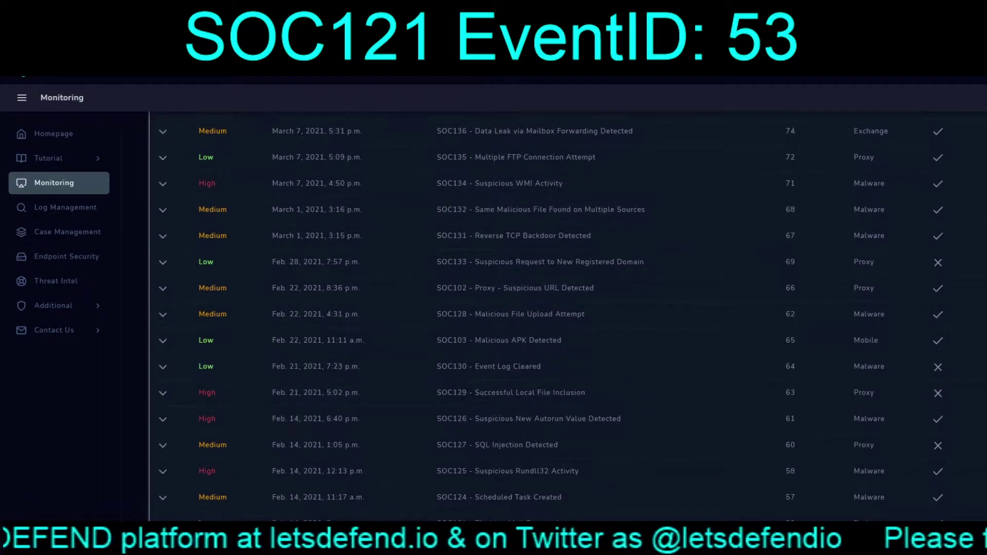
scroll(568, 298, "down", 6)
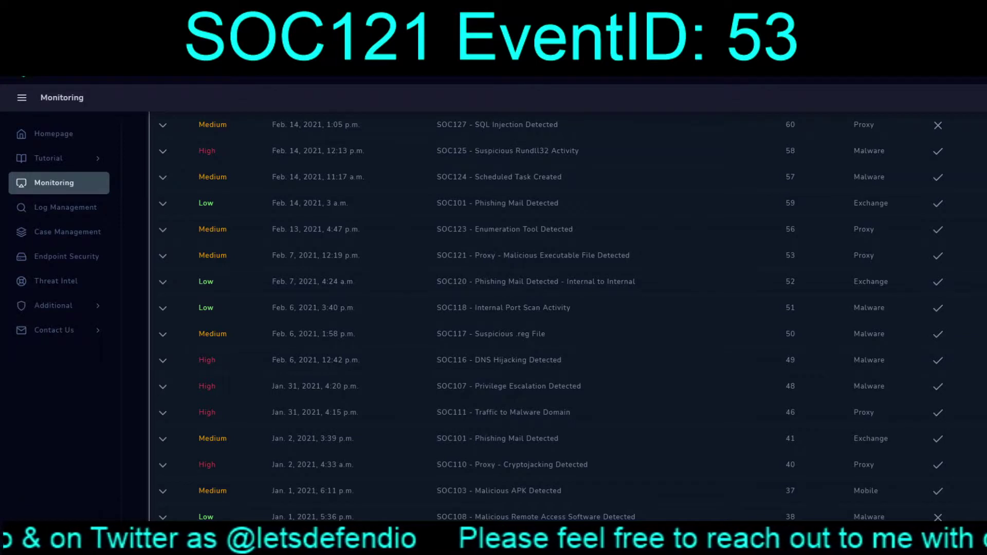
left_click(163, 256)
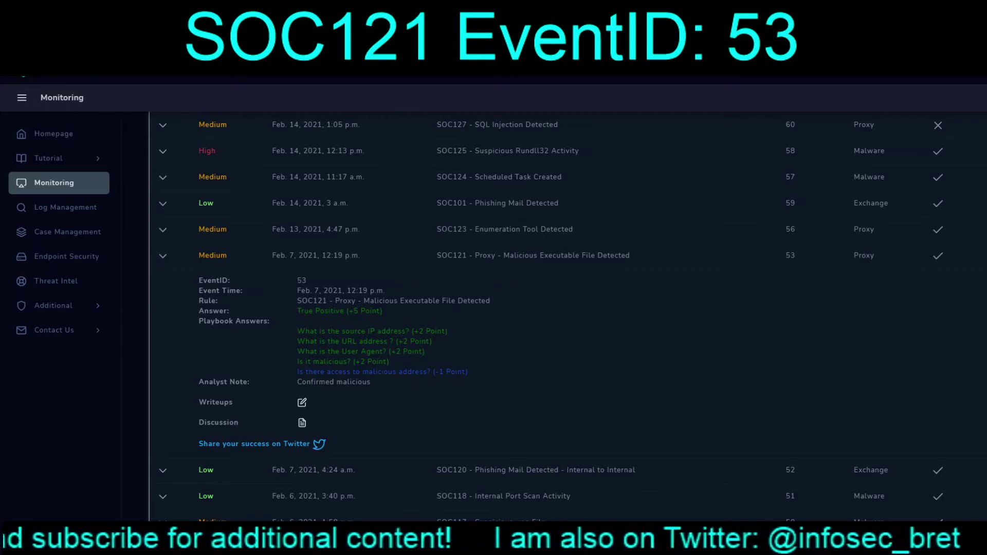
scroll(551, 298, "up", 2)
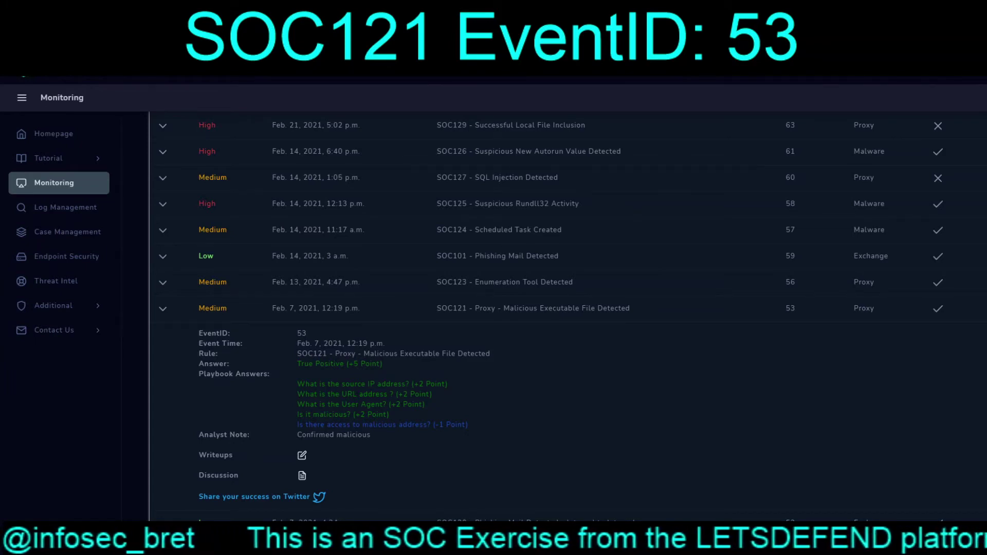
scroll(565, 309, "up", 15)
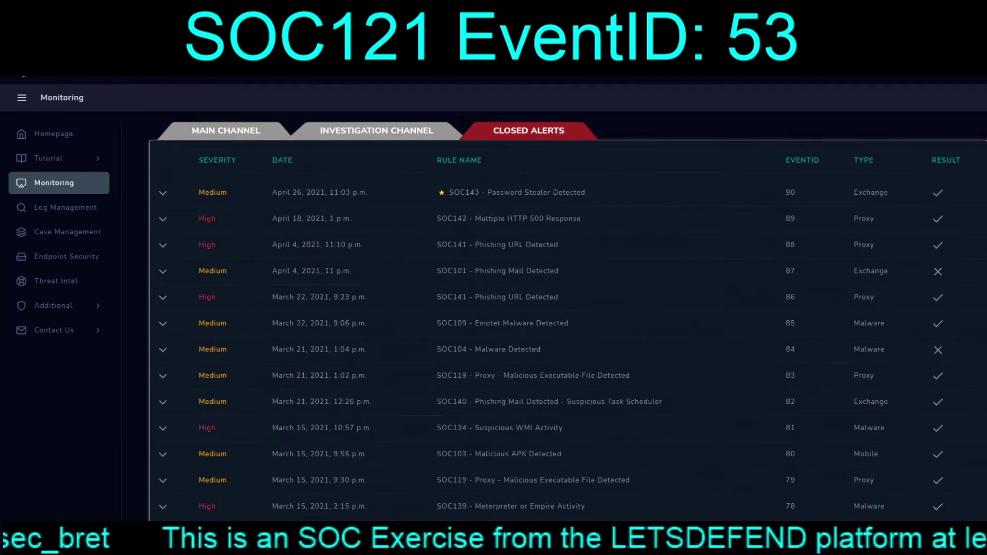
scroll(565, 308, "down", 15)
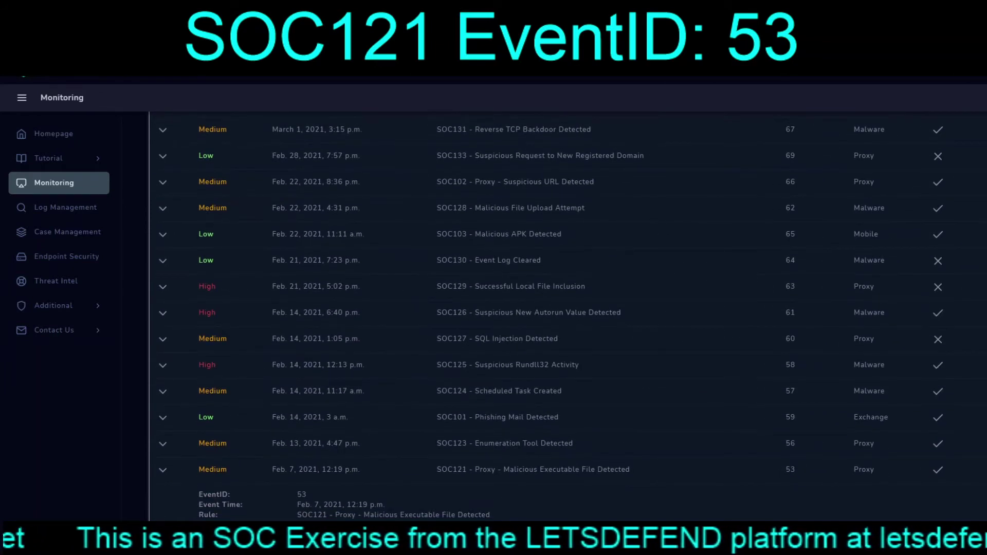
scroll(566, 308, "down", 4)
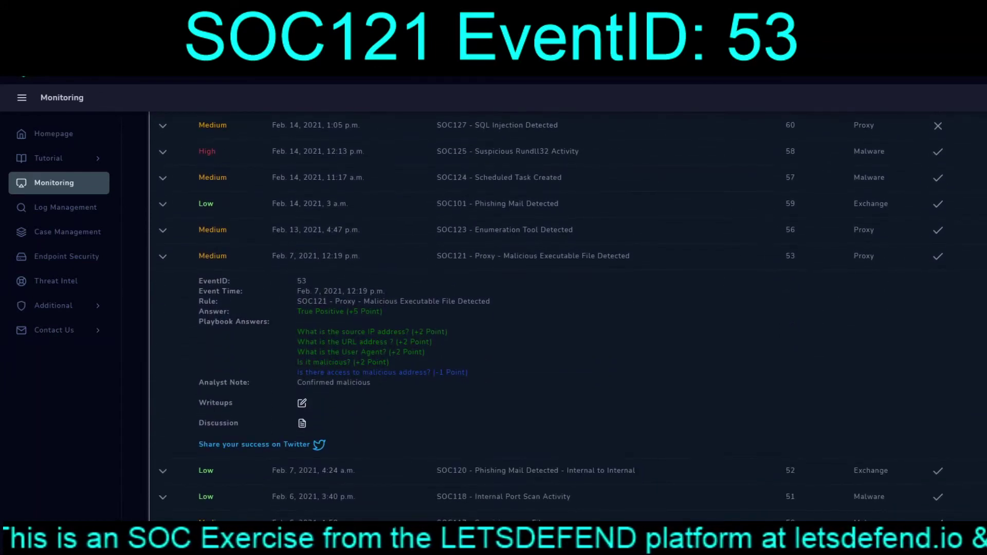